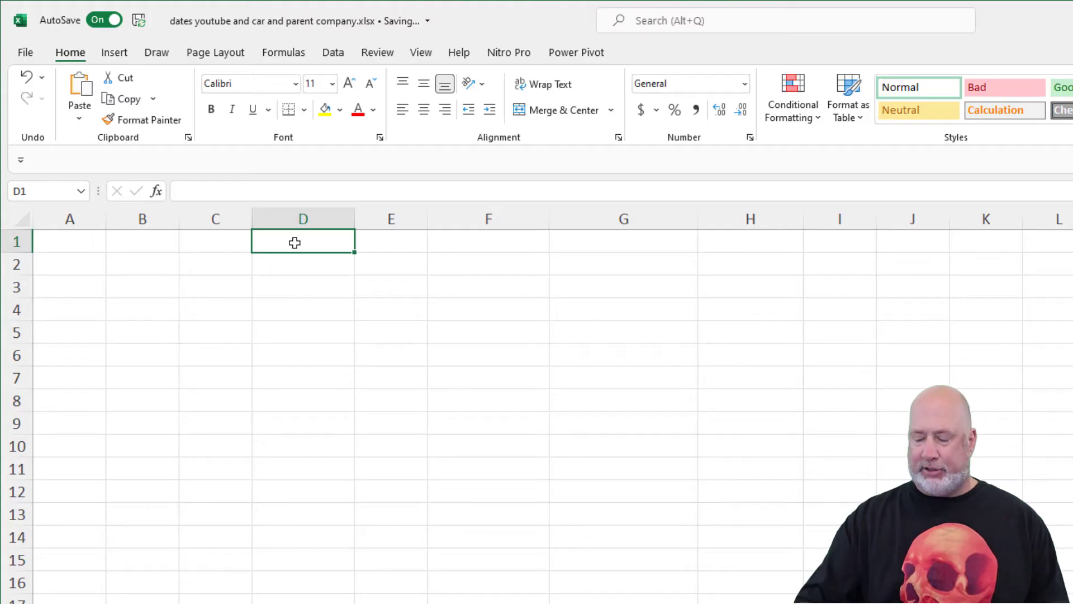
Enter 1/1/2023 in D1 and fill consecutive dates down to D13
type("1/1/")
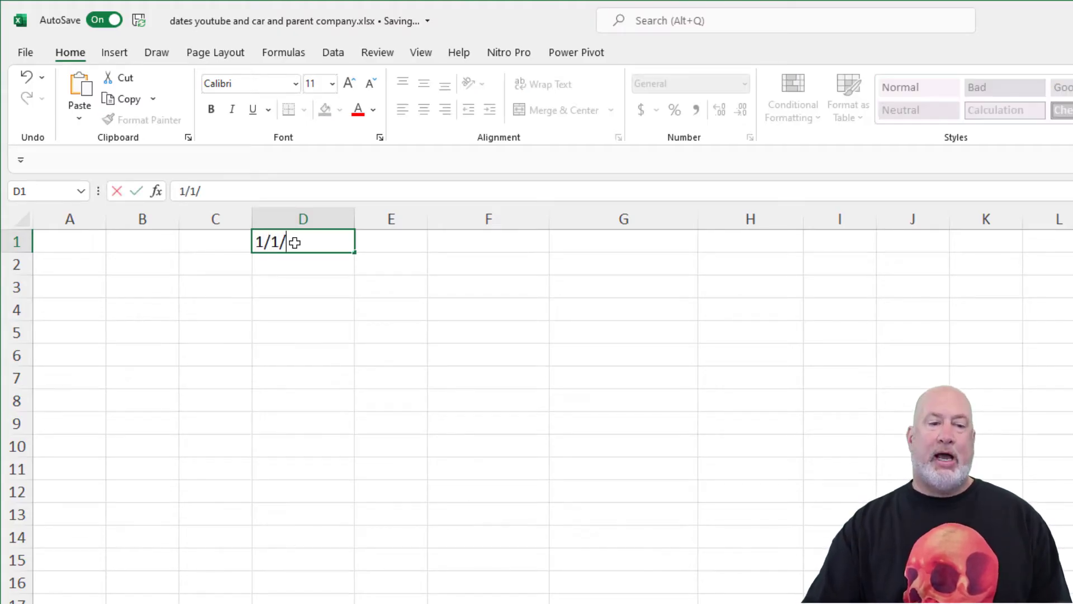
type("2023")
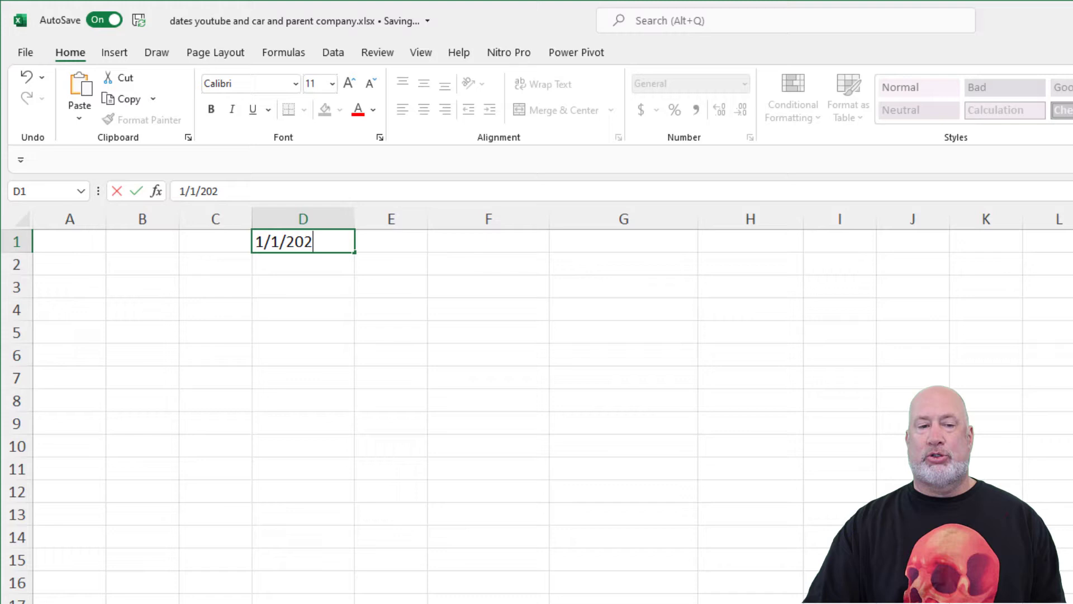
key("Return")
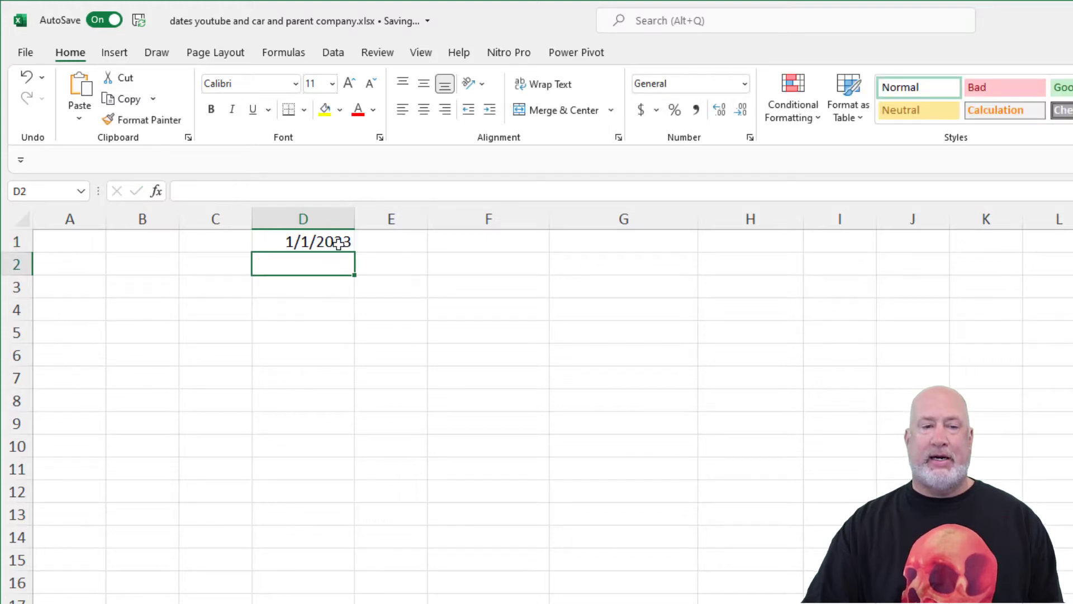
left_click(340, 242)
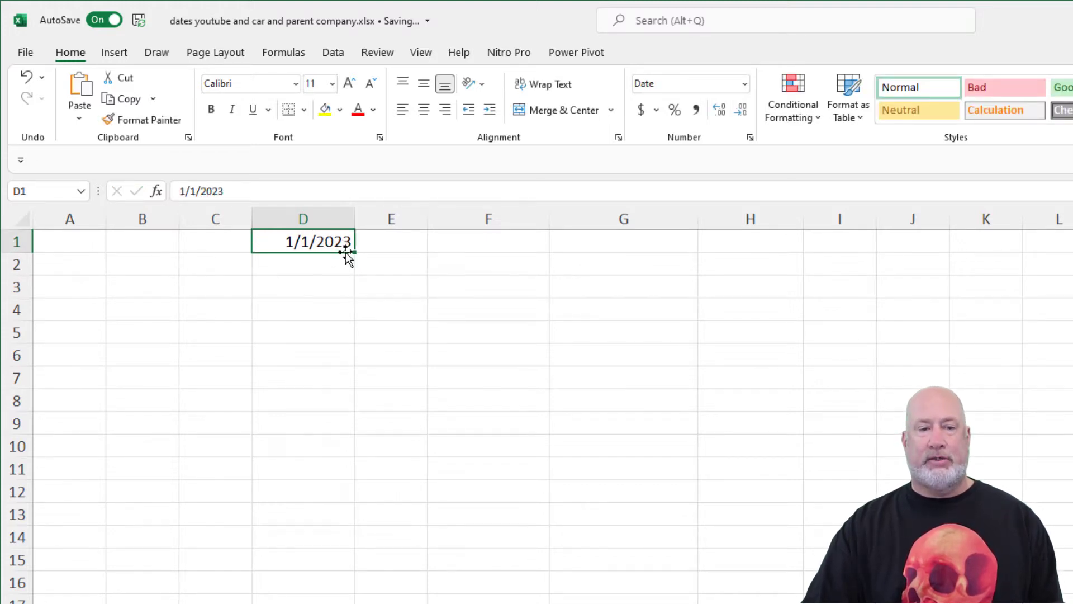
left_click_drag(354, 253, 385, 517)
Overwrite D5 with 12/1/2023 and D6 with 8/5/2022
left_click(309, 324)
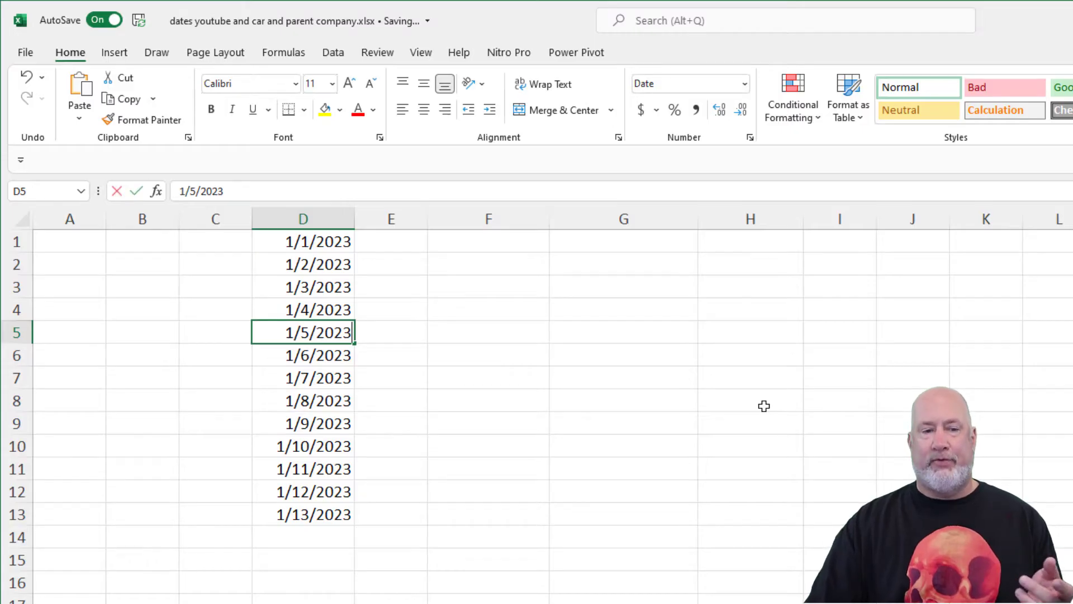
type("12/1/")
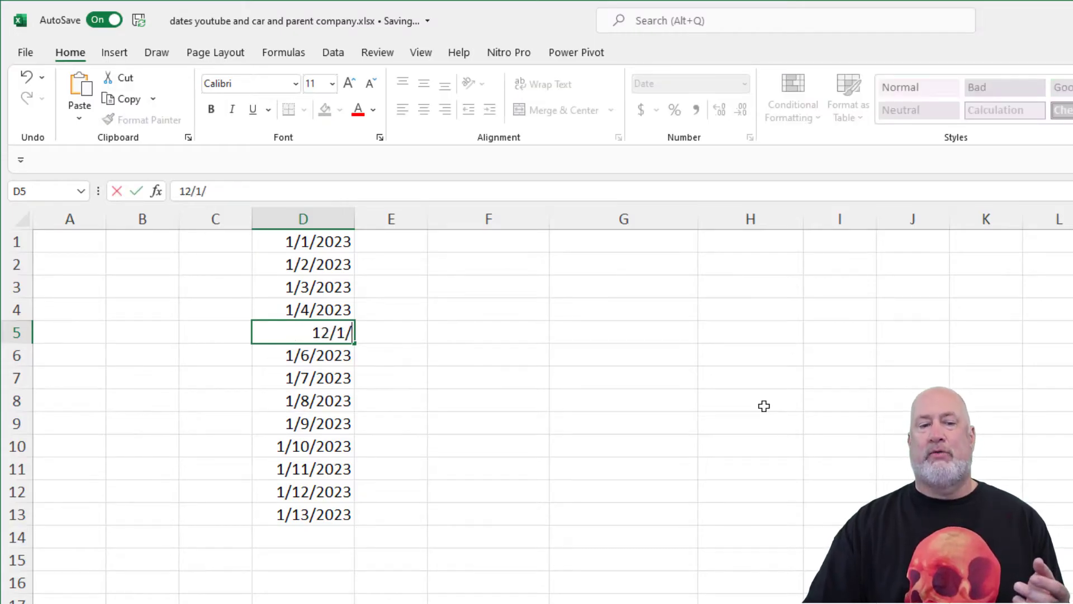
type("2023")
key("Return")
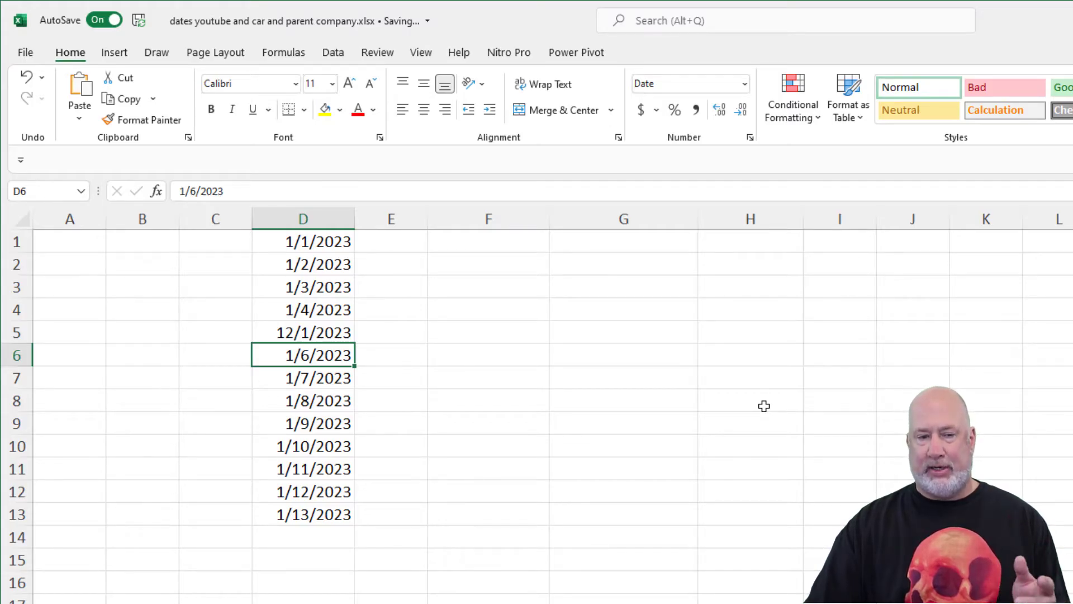
type("8/")
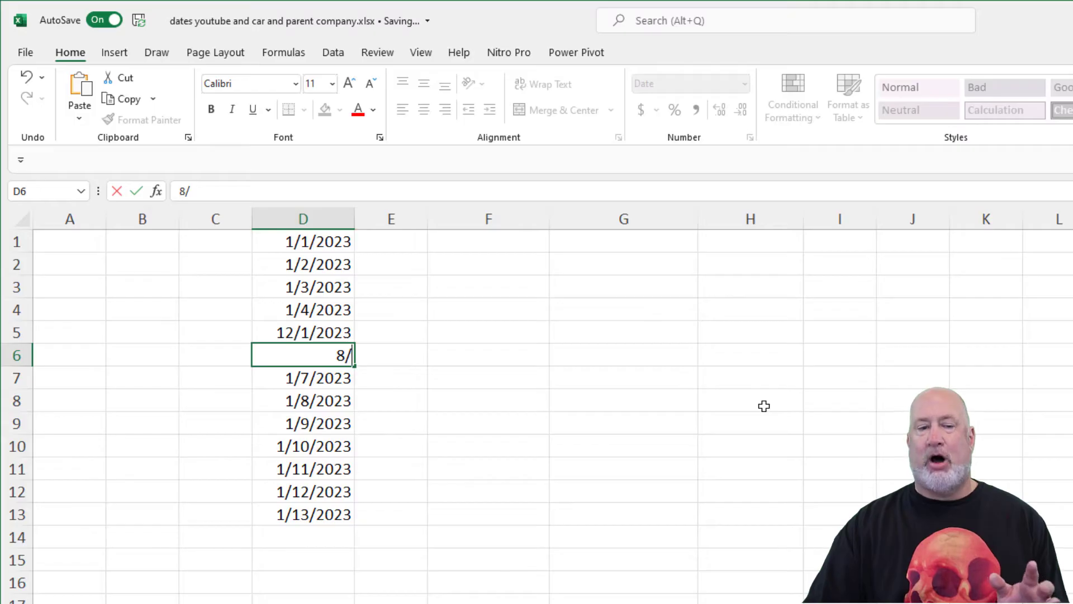
type("5/")
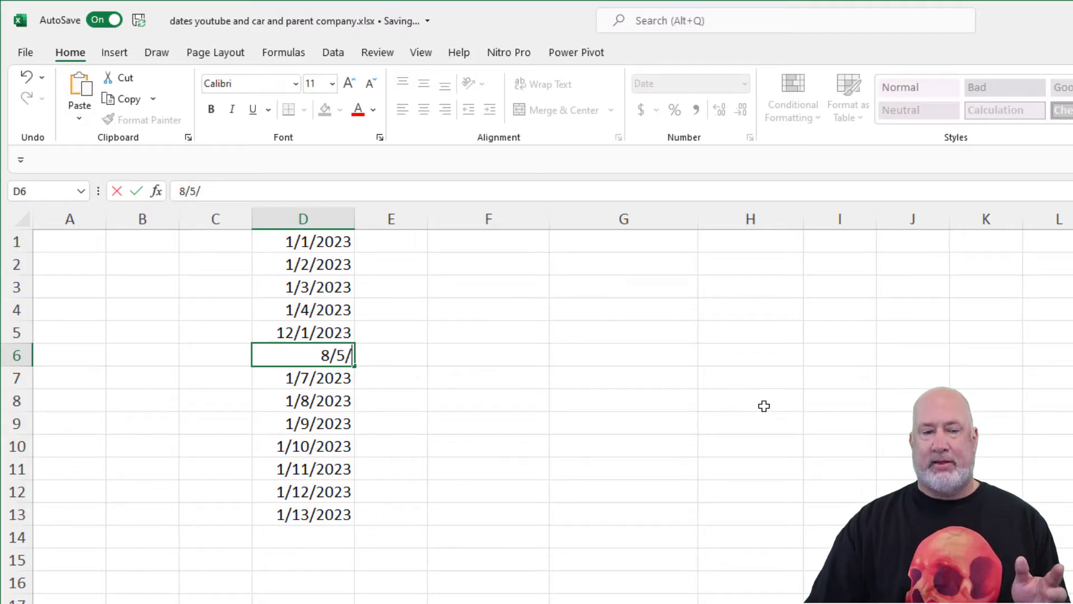
type("2022")
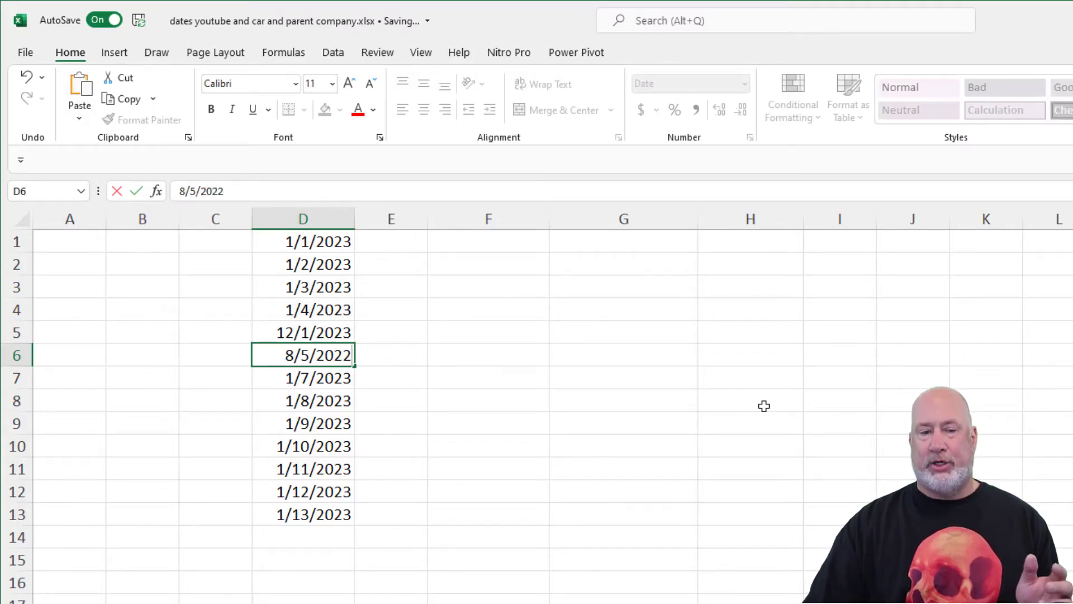
key("Return")
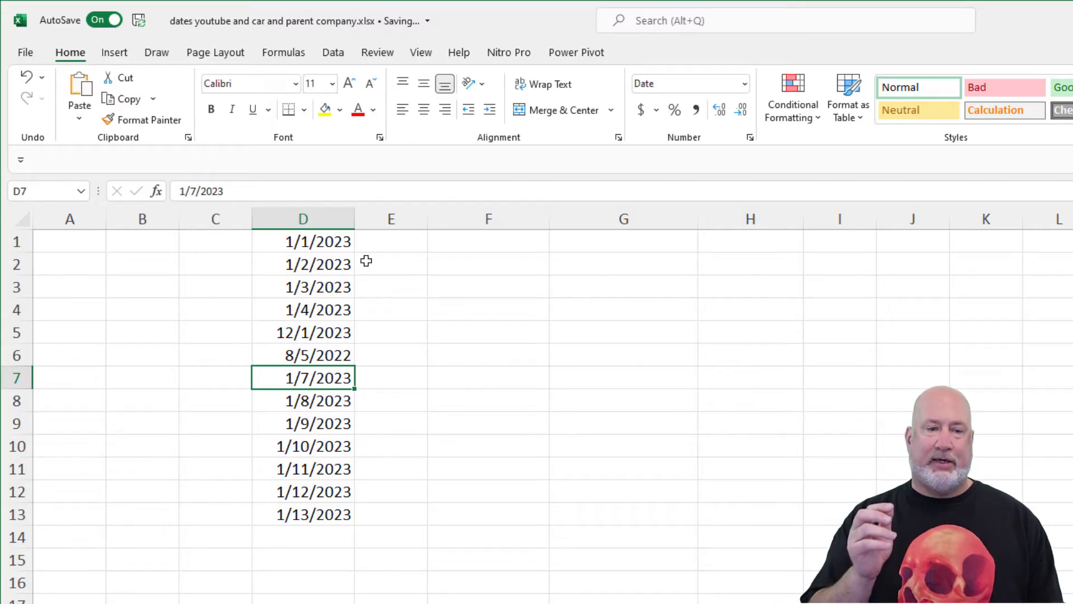
Apply Long Date format to D1:D13 and autofit column D to the long dates
left_click_drag(335, 245, 342, 510)
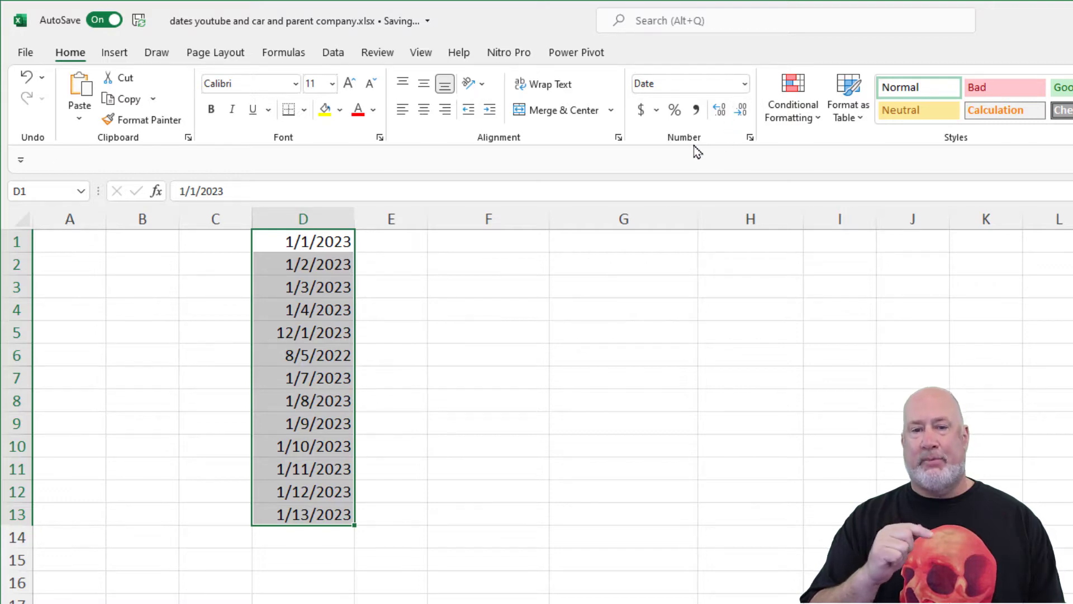
left_click(744, 84)
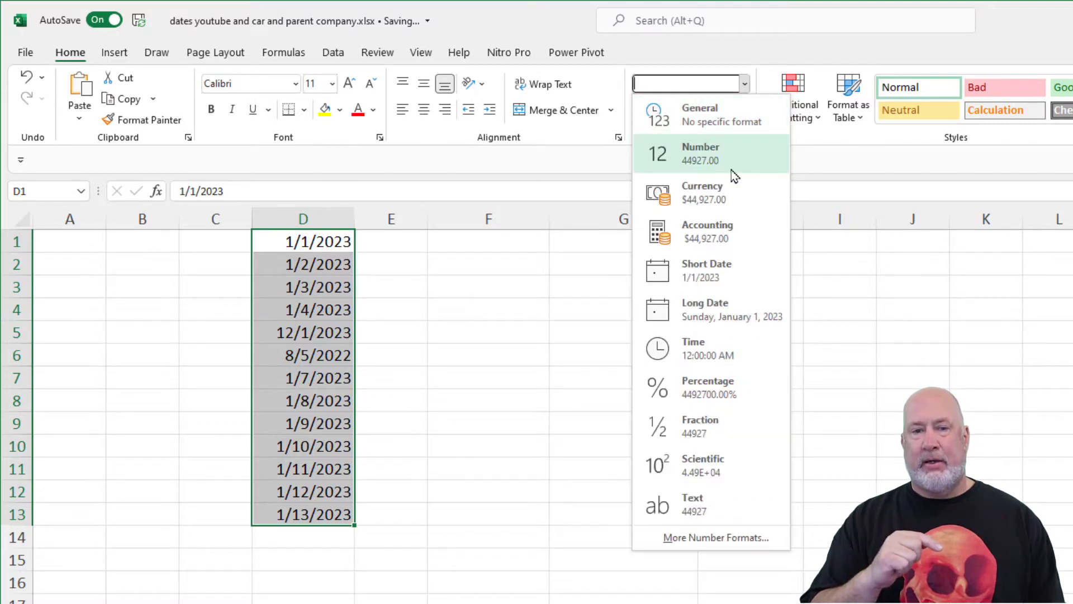
left_click(730, 317)
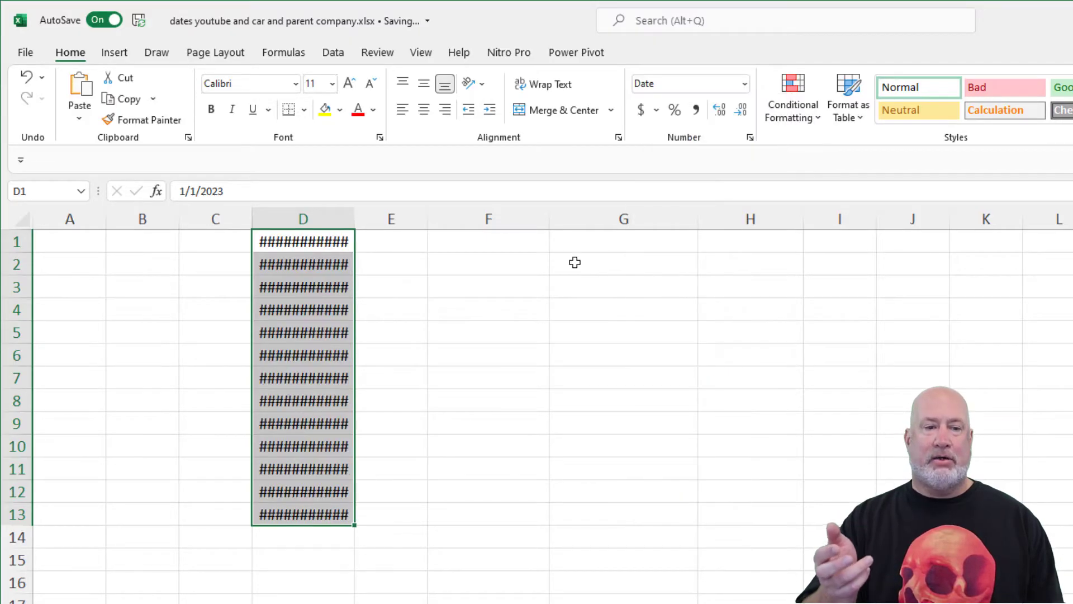
left_click(364, 219)
double_click(356, 219)
left_click(376, 218)
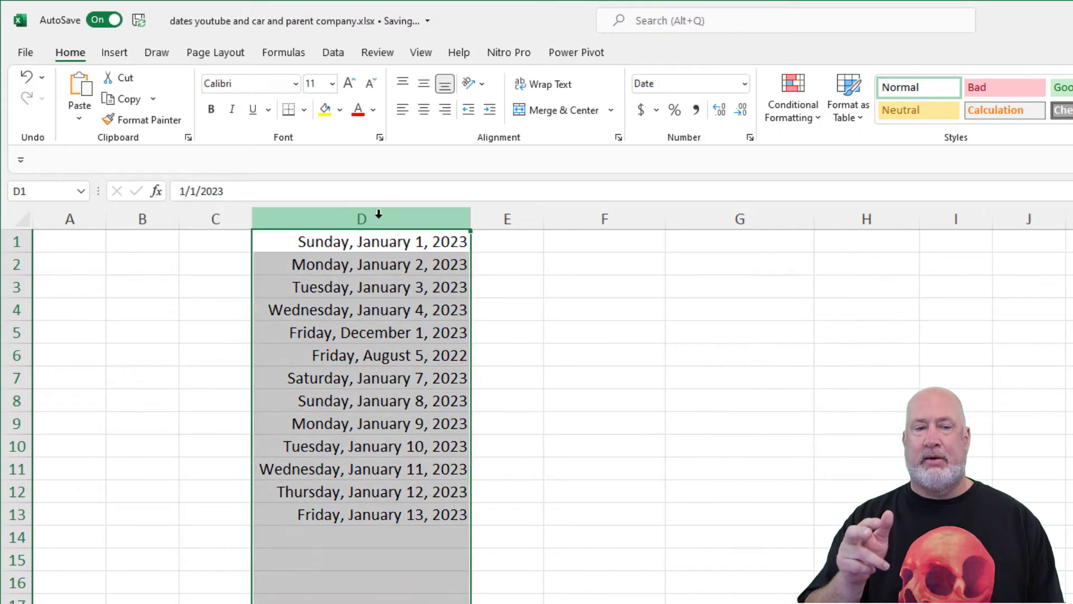
left_click(434, 260)
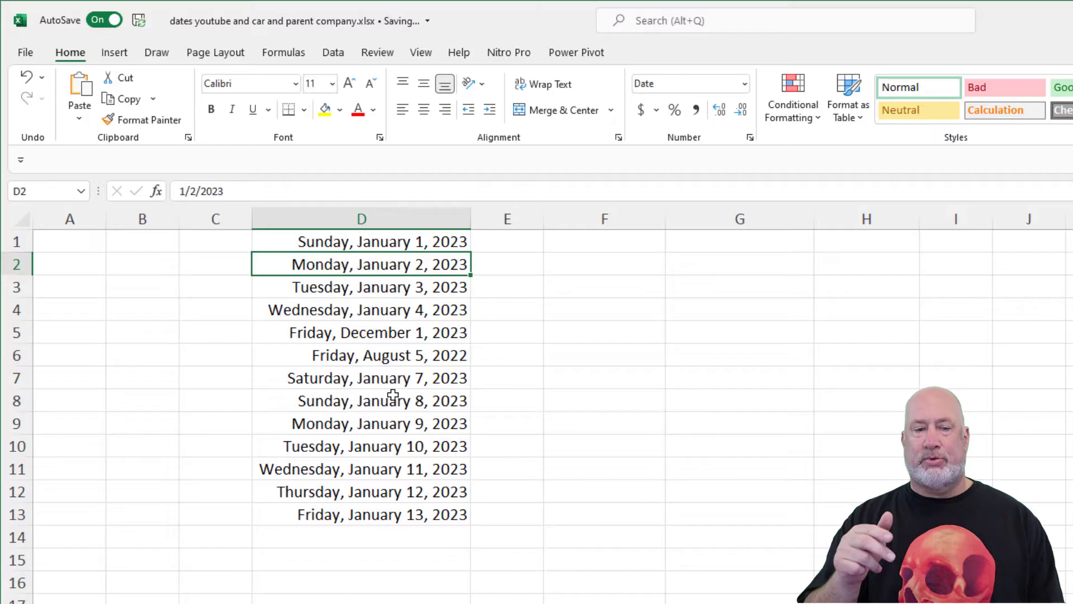
Switch D1:D13 back to the Short Date format
left_click_drag(347, 242, 383, 510)
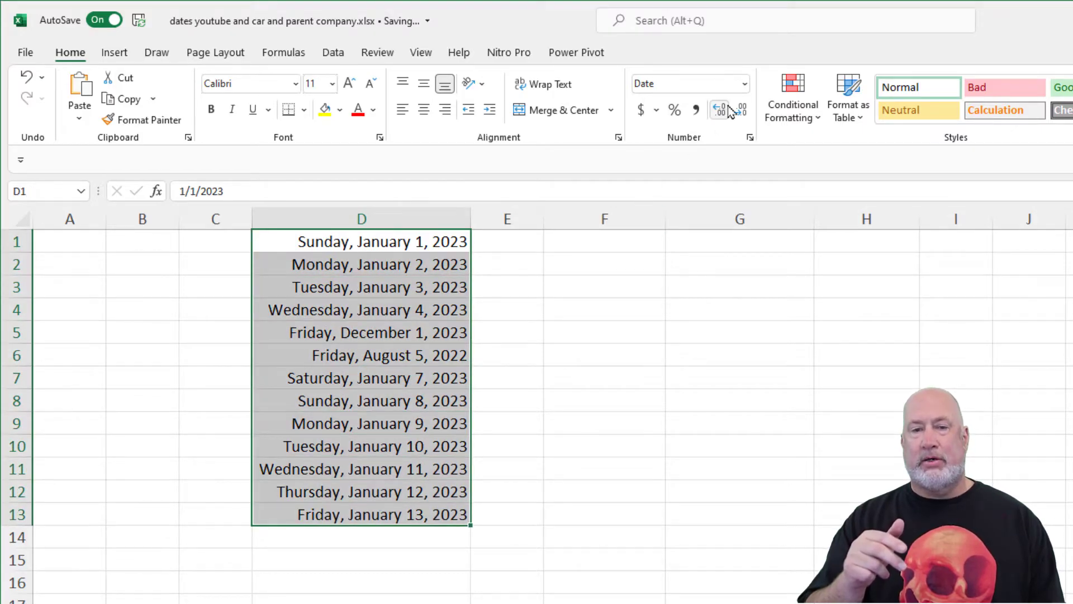
left_click(743, 86)
left_click(727, 265)
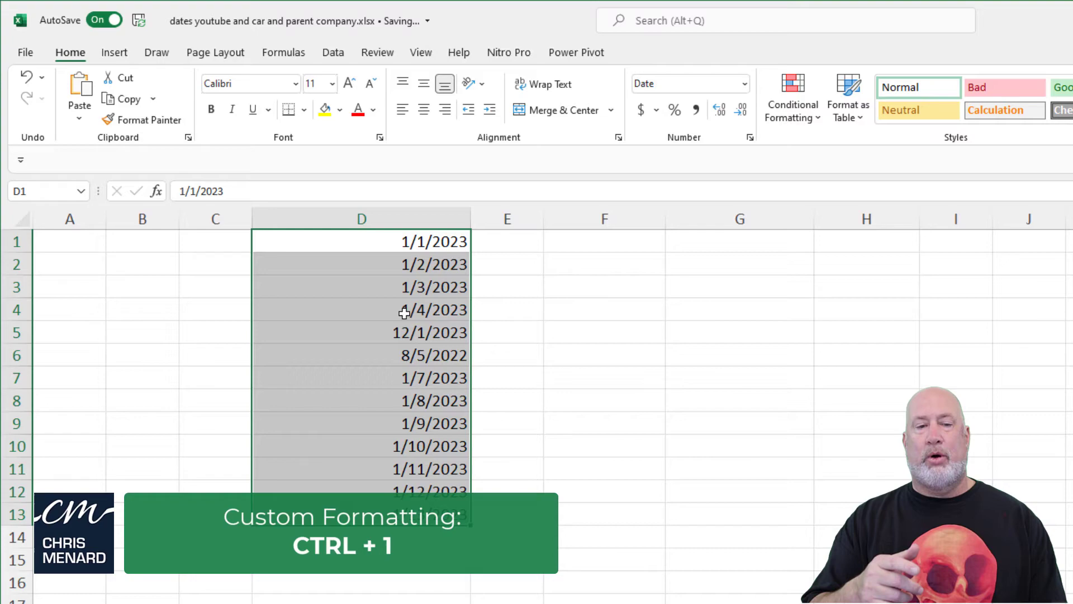
Open Format Cells for the dates and preview the 3/14/12 and 03/14/12 date types
right_click(395, 288)
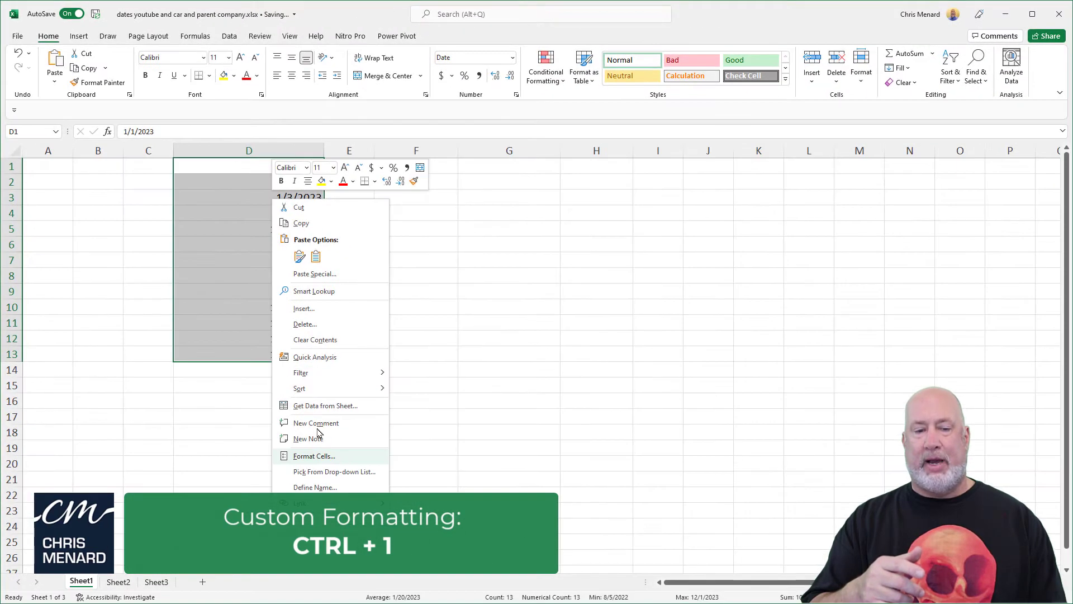
key("Escape")
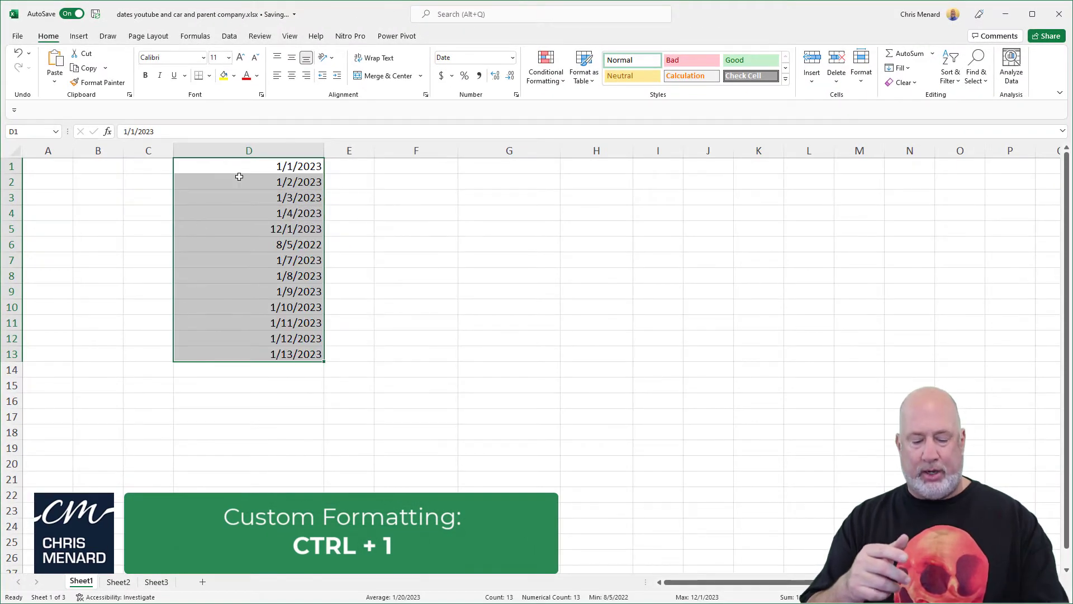
key("ctrl+1")
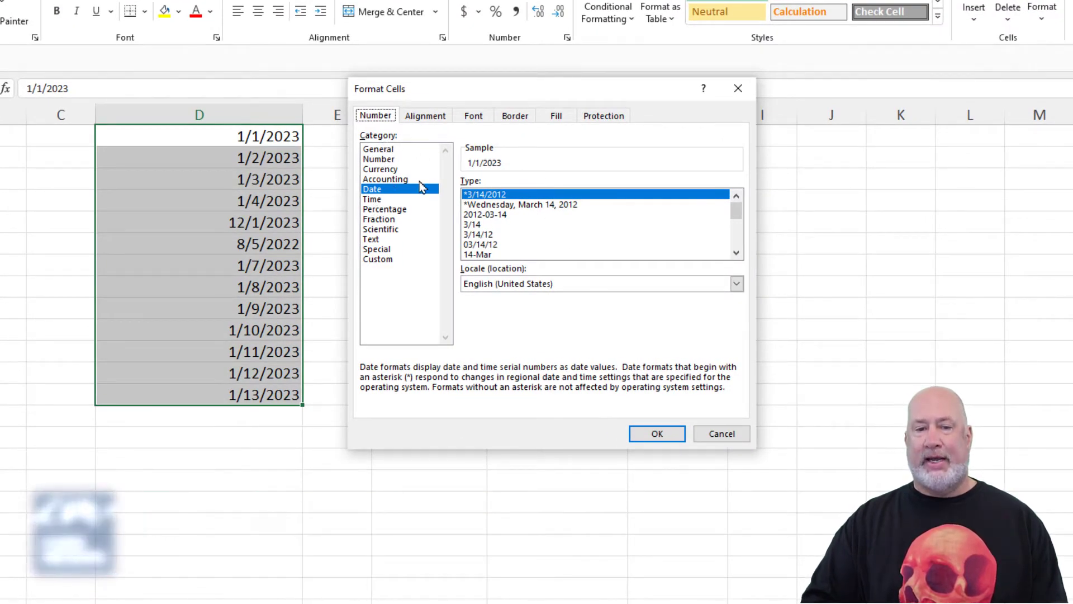
left_click(490, 236)
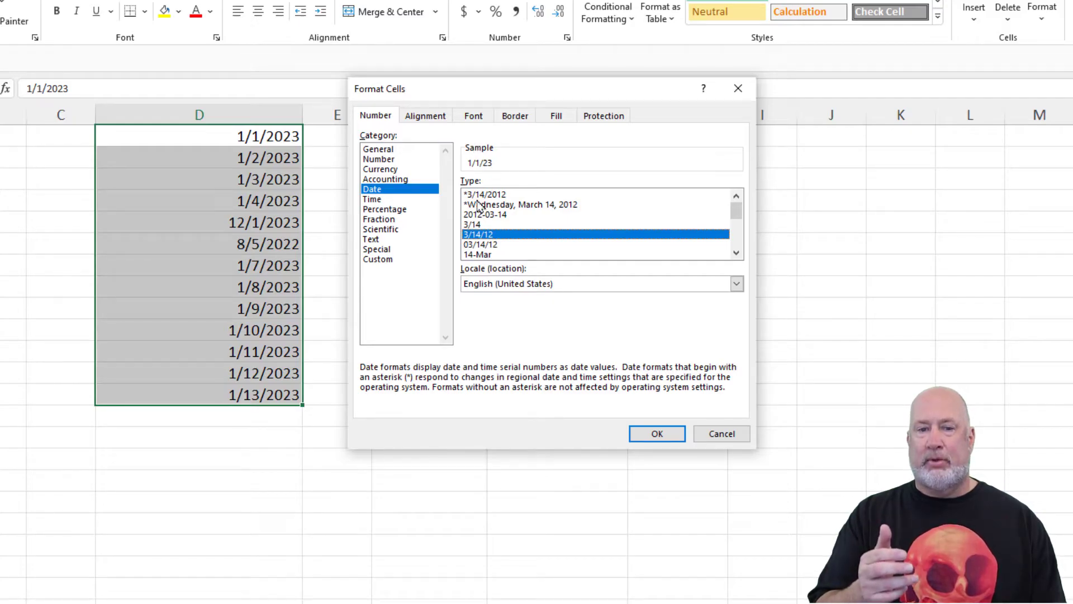
left_click(482, 246)
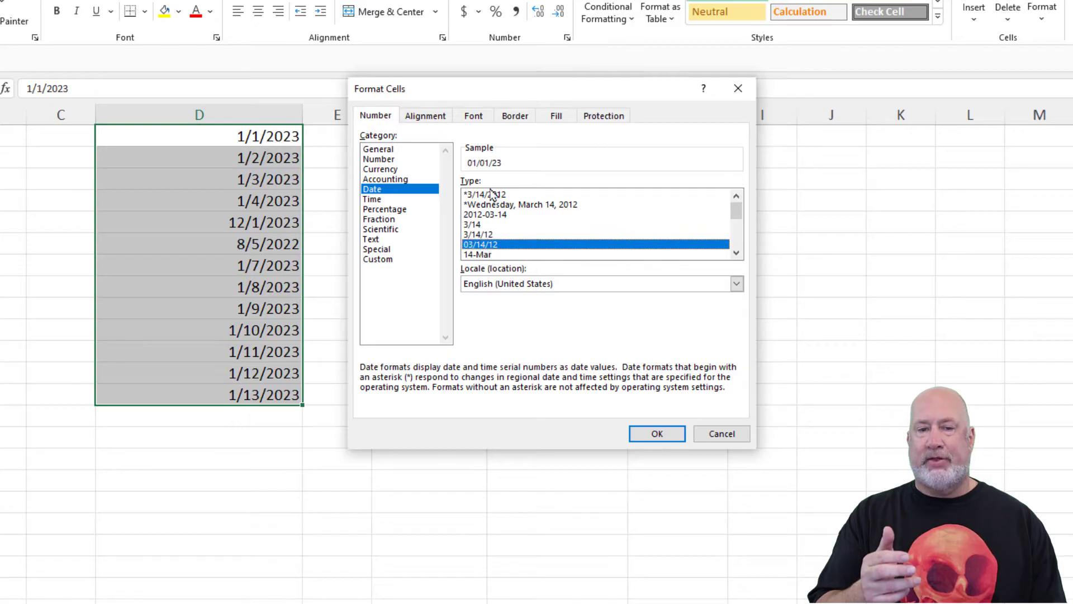
Select the March-12 date type and view its custom code [$-en-US]mmmm-yy;@
left_click(736, 253)
left_click(736, 252)
left_click(735, 253)
left_click(735, 252)
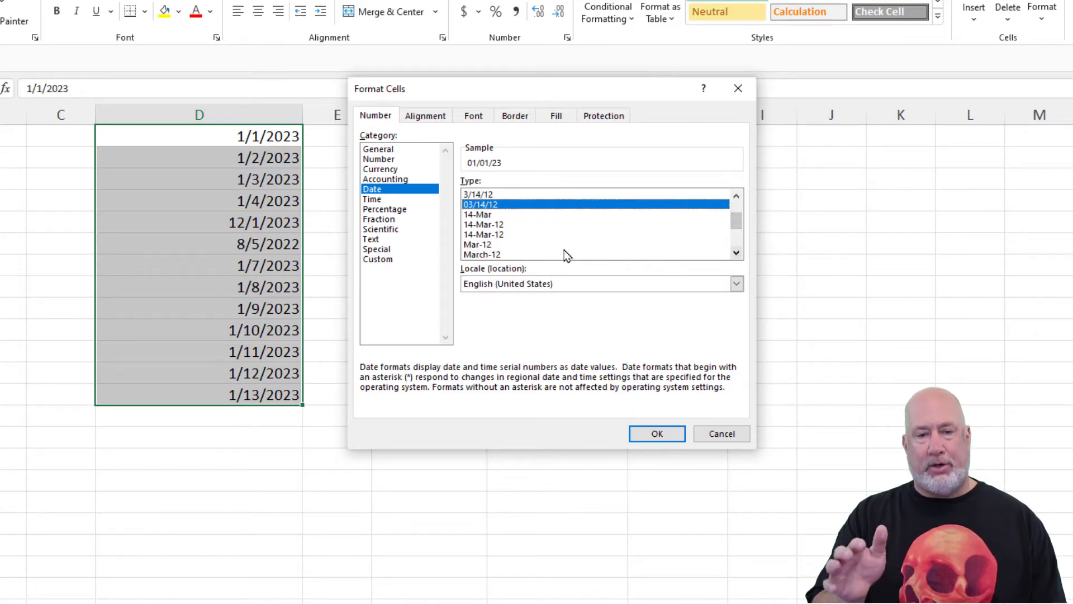
left_click(525, 244)
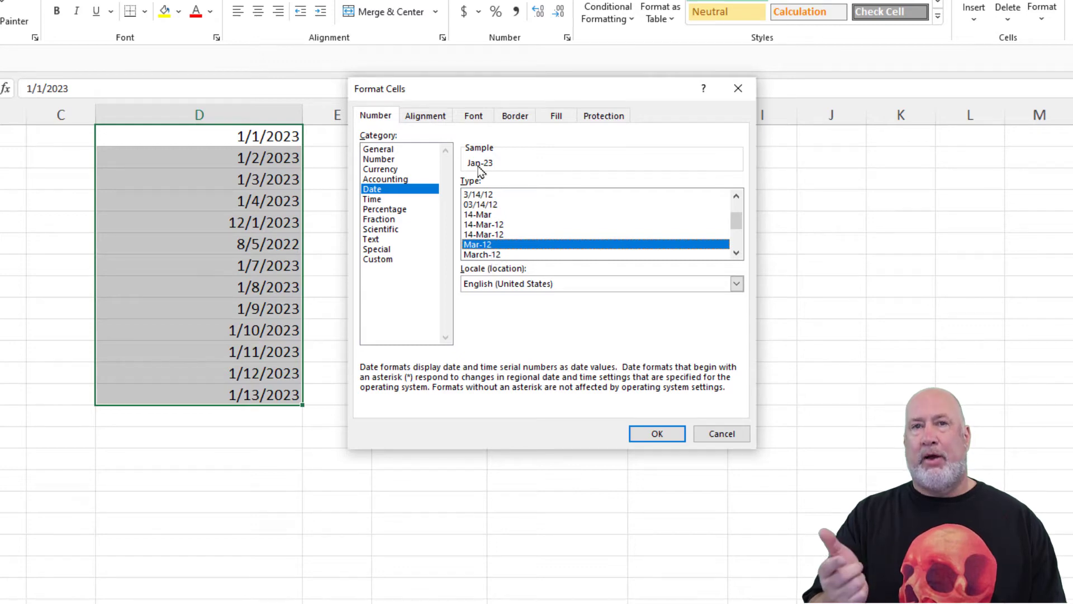
left_click(494, 256)
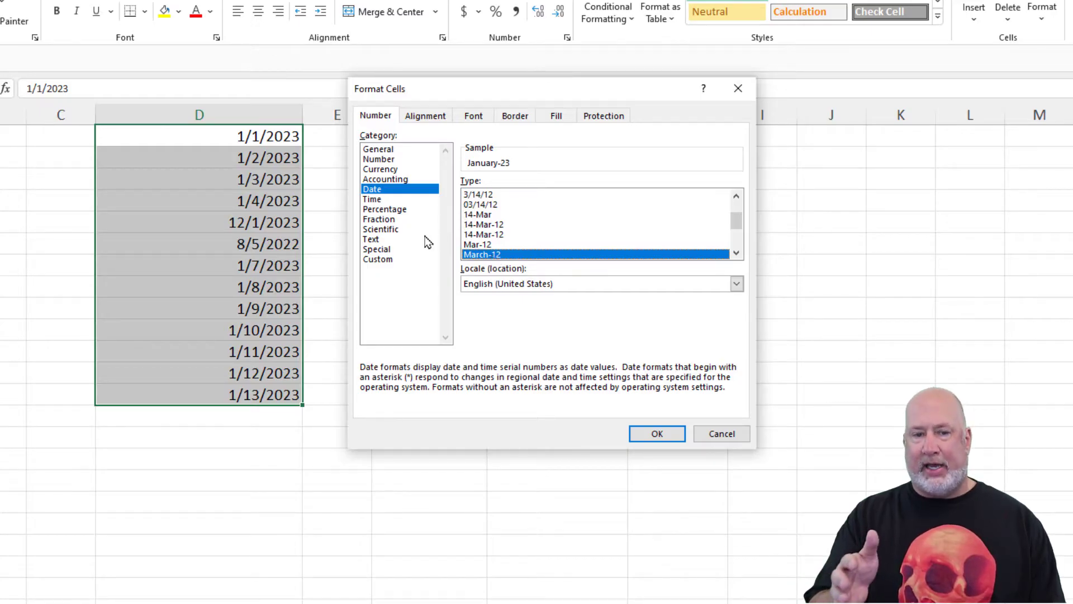
left_click(387, 260)
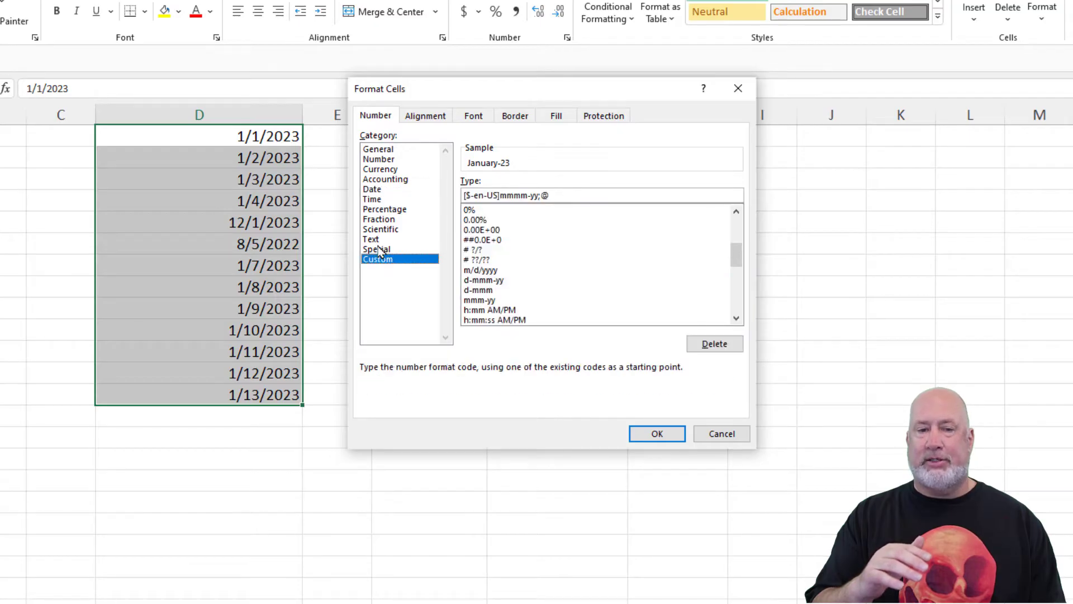
Delete the custom format code so the sample shows serial number 44927
left_click(555, 195)
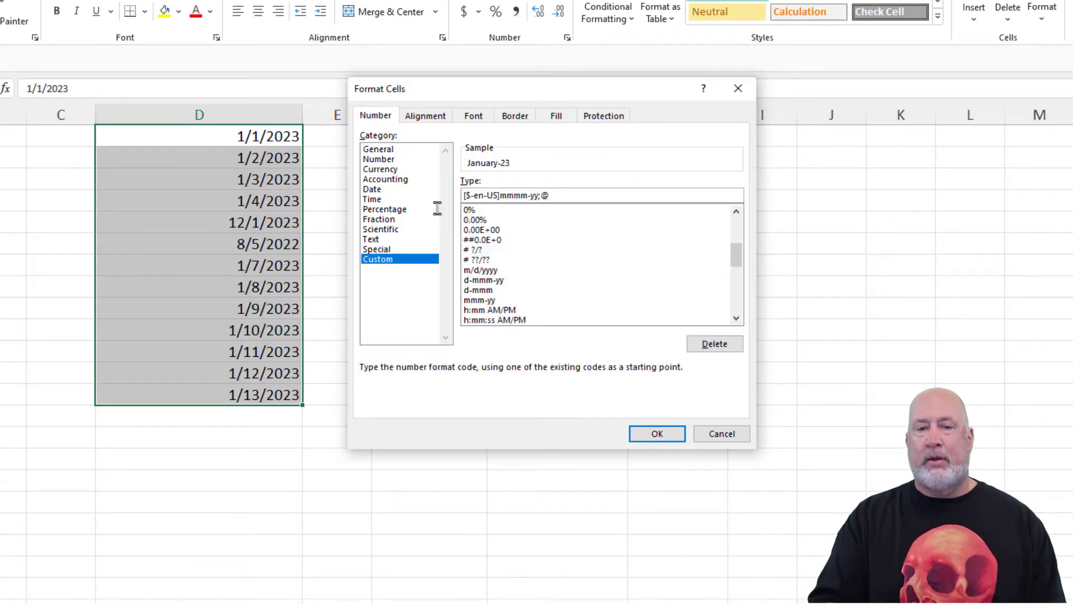
key("BackSpace")
key("BackSpace")
key("BackSpace")
key("BackSpace")
key("BackSpace")
key("BackSpace")
key("BackSpace")
key("BackSpace")
key("BackSpace")
key("BackSpace")
key("BackSpace")
key("BackSpace")
key("BackSpace")
key("BackSpace")
key("BackSpace")
key("BackSpace")
key("BackSpace")
key("BackSpace")
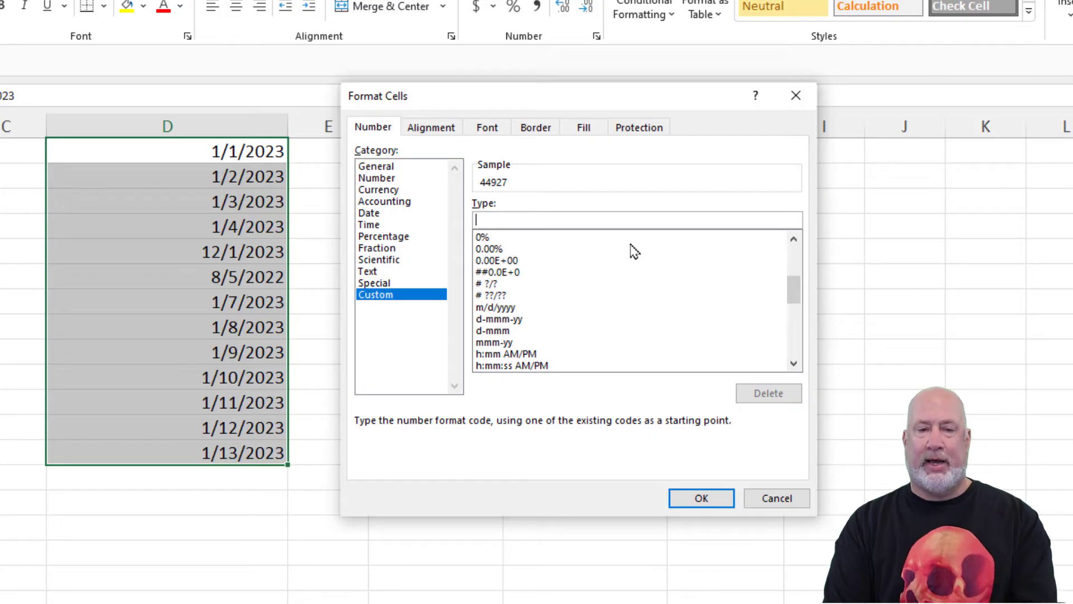
Apply custom code mmm. dd, yyyy so D1:D13 read like Jan. 01, 2023
type("m")
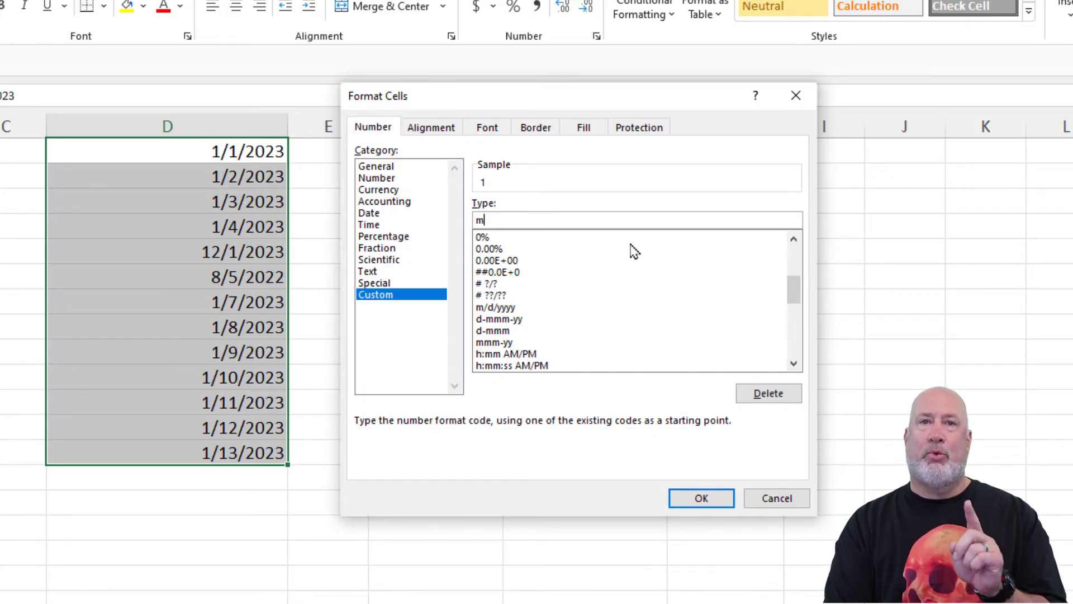
type("m")
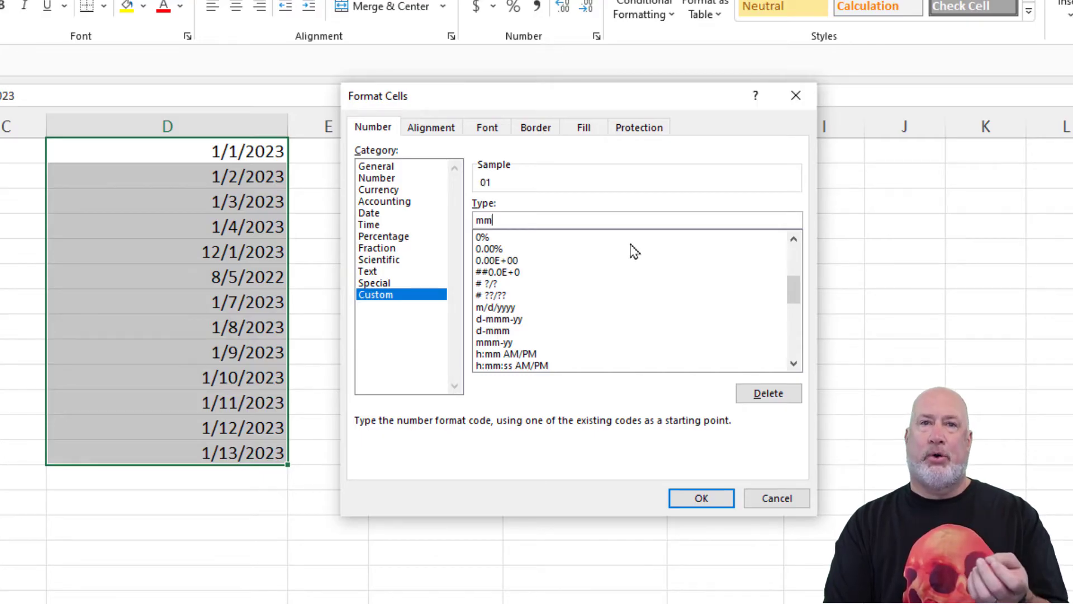
type("m")
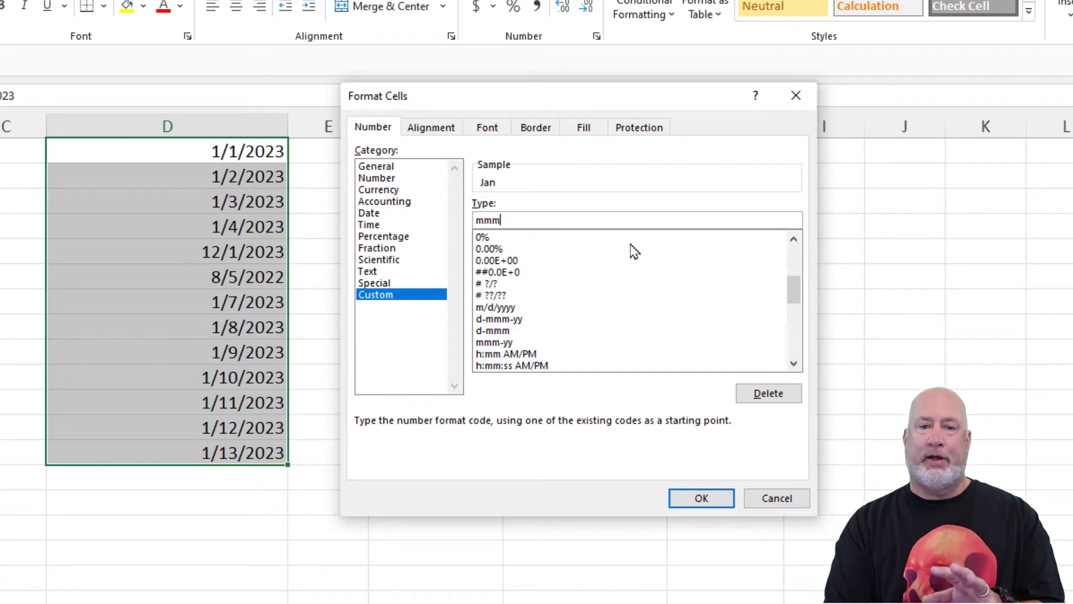
type("m")
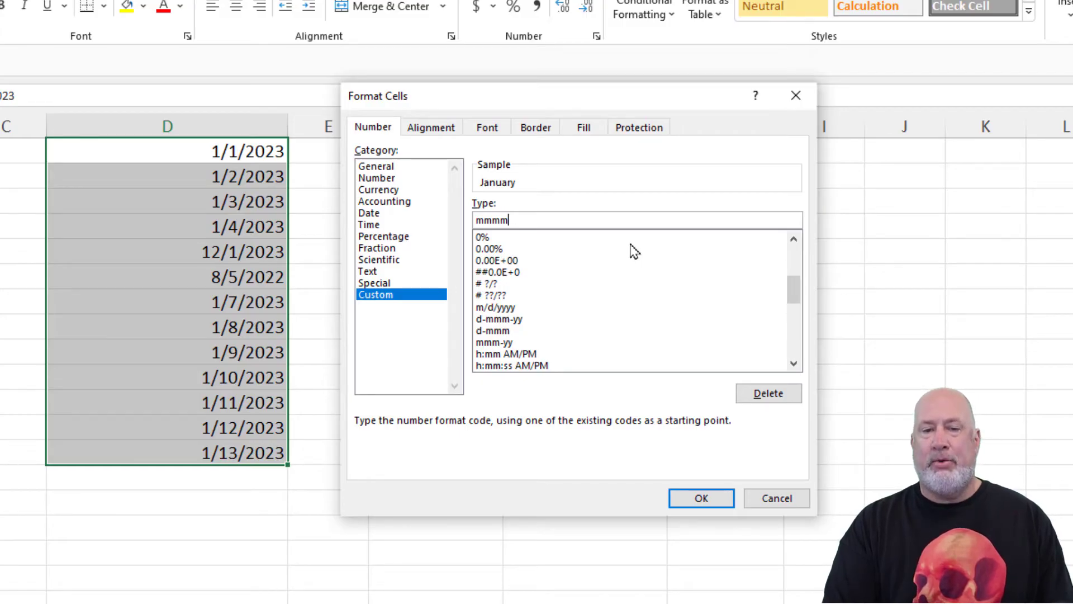
type("m")
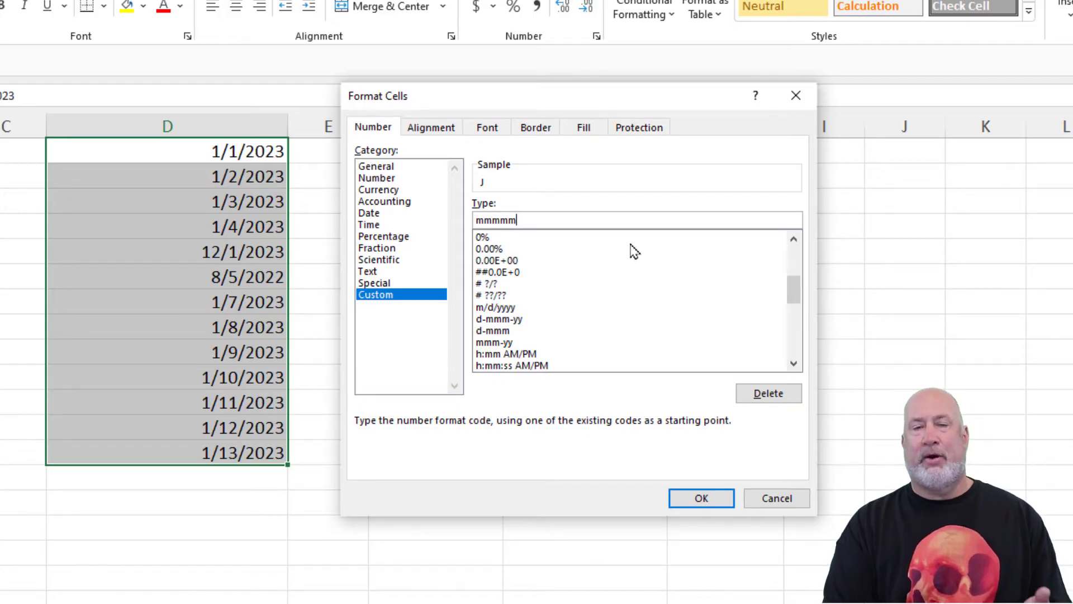
key("BackSpace")
key("BackSpace")
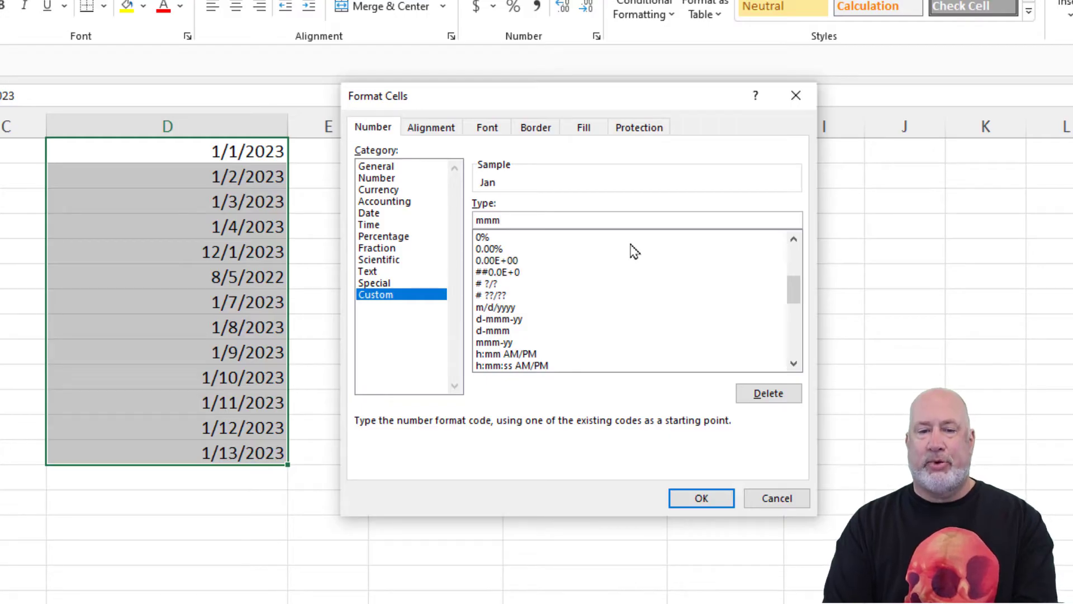
type(".")
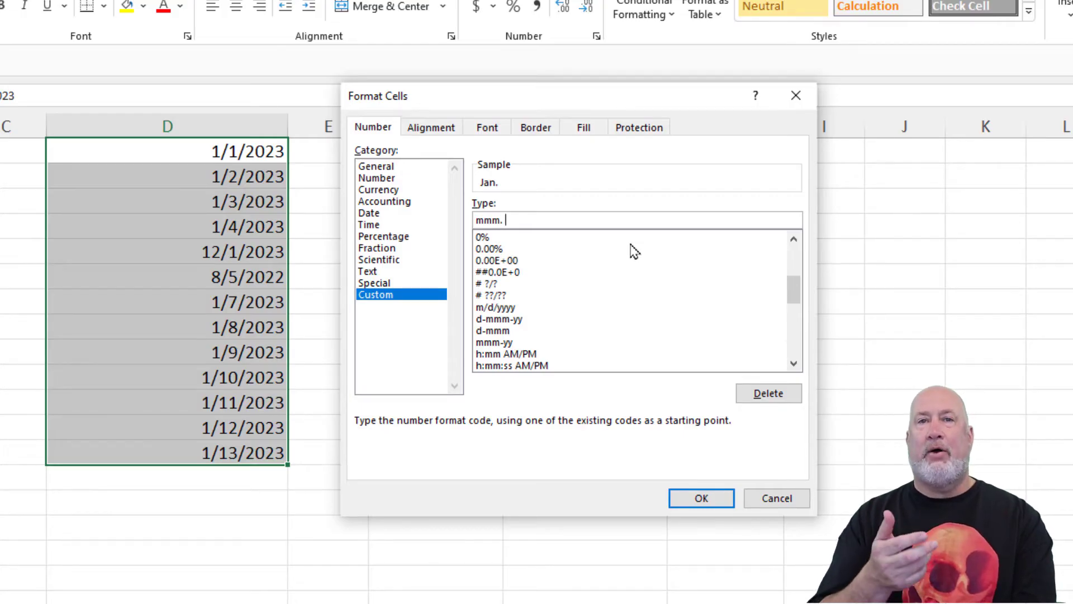
type(" d")
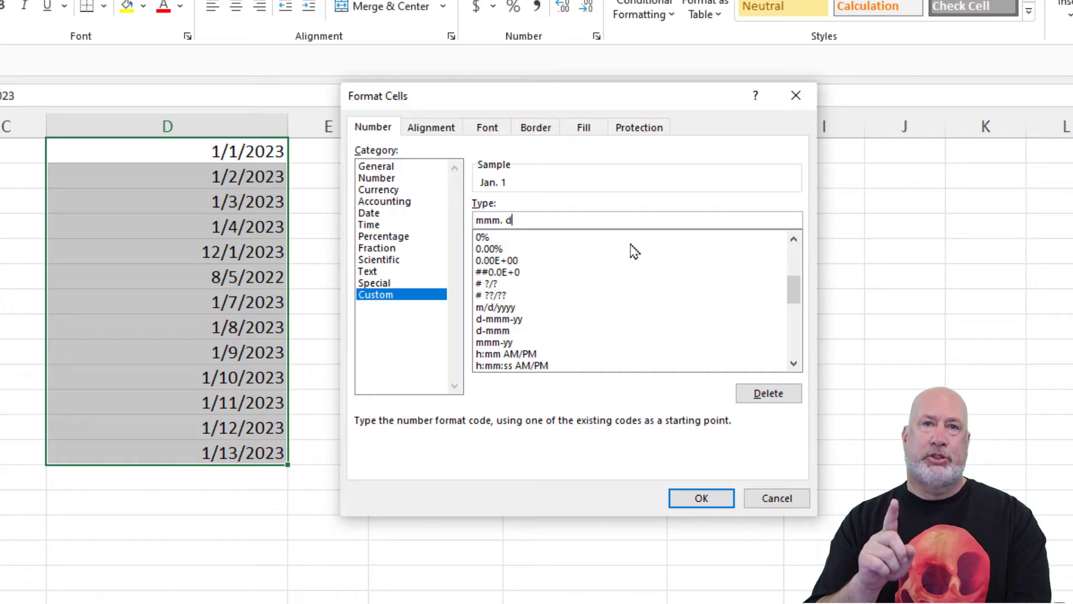
type("d")
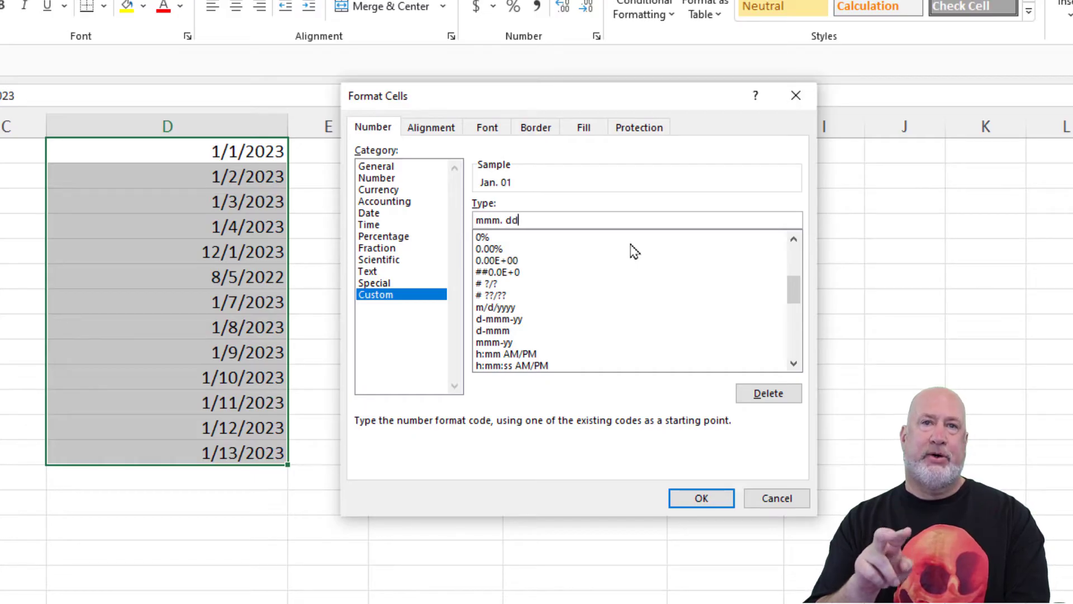
type("d")
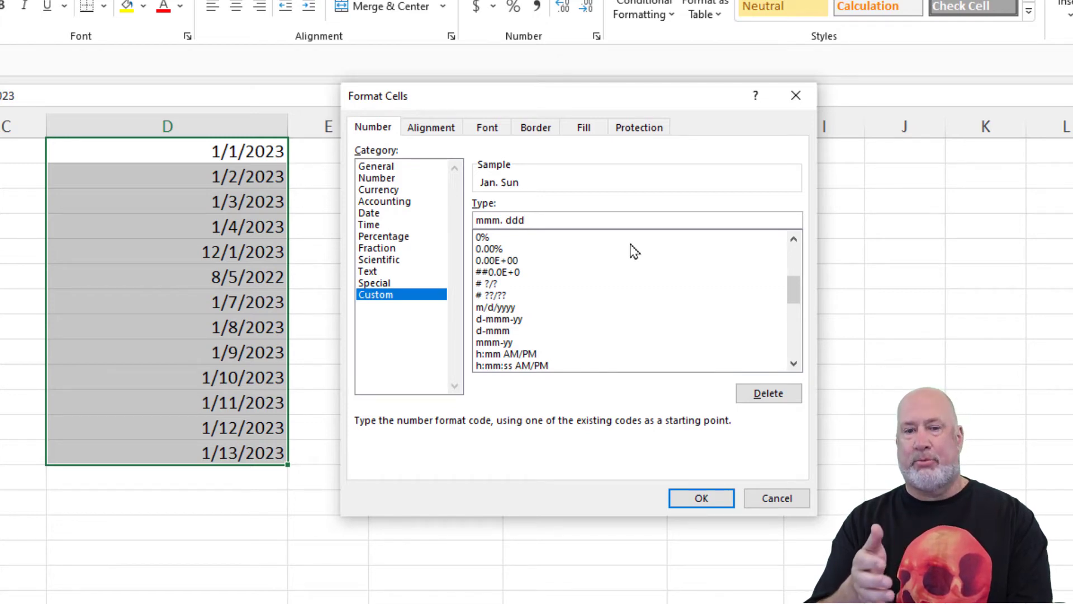
type("d")
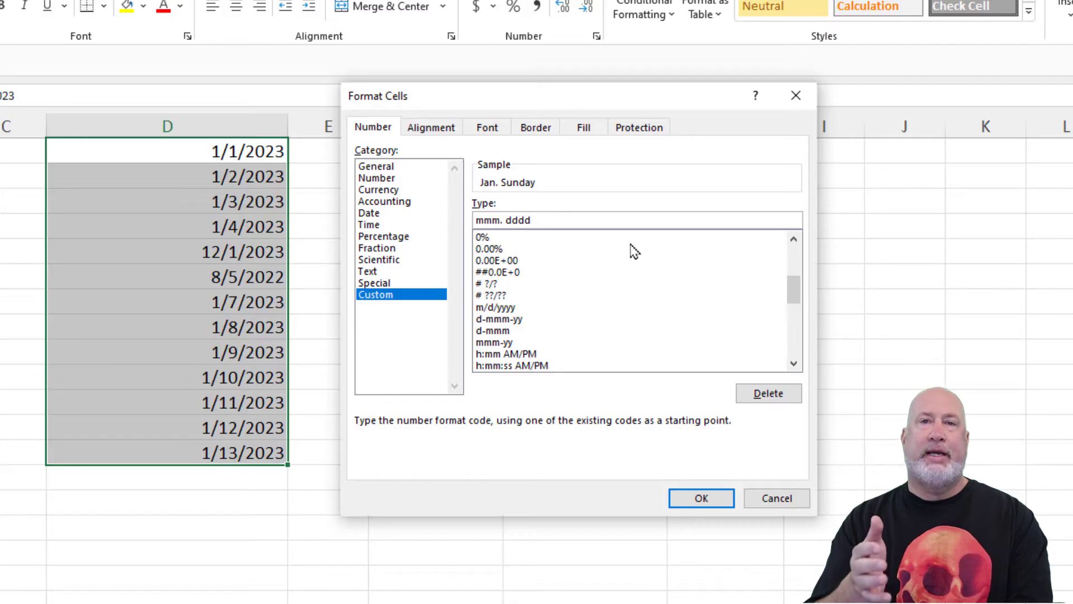
key("BackSpace")
key("BackSpace")
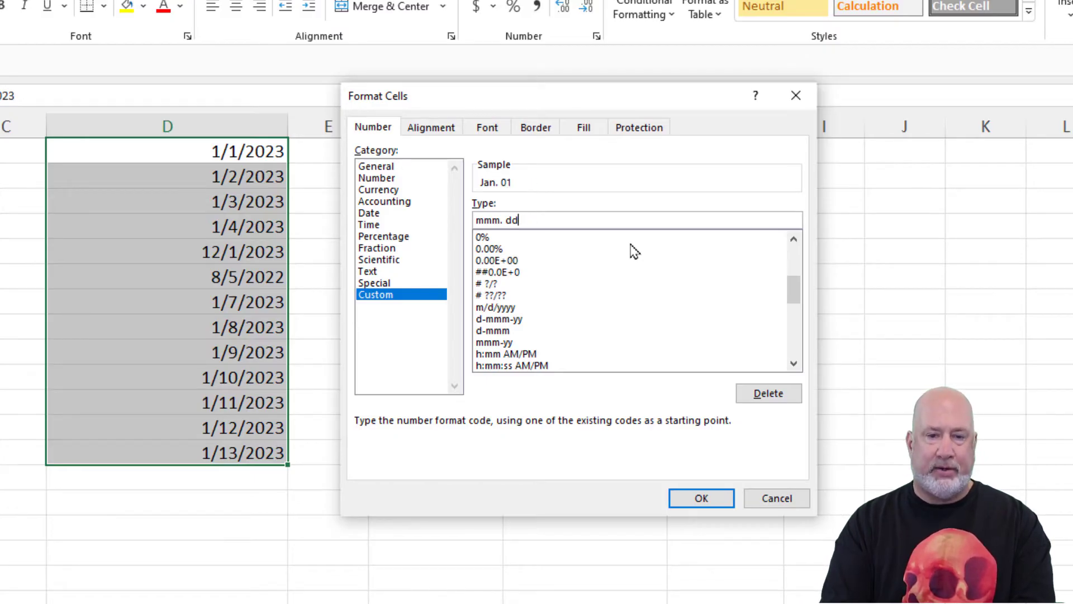
type(",")
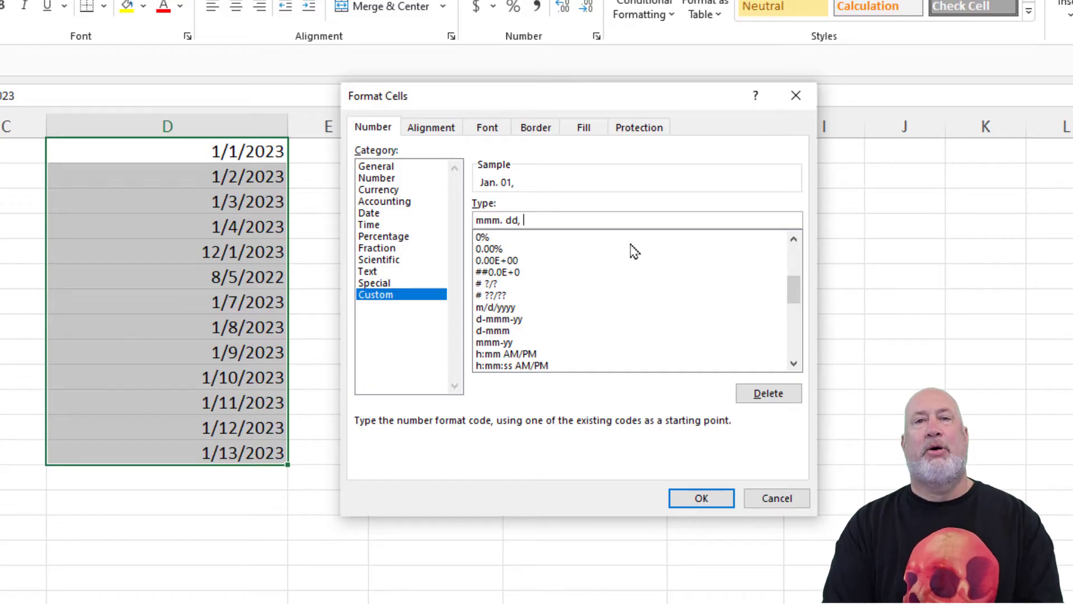
type(" yy")
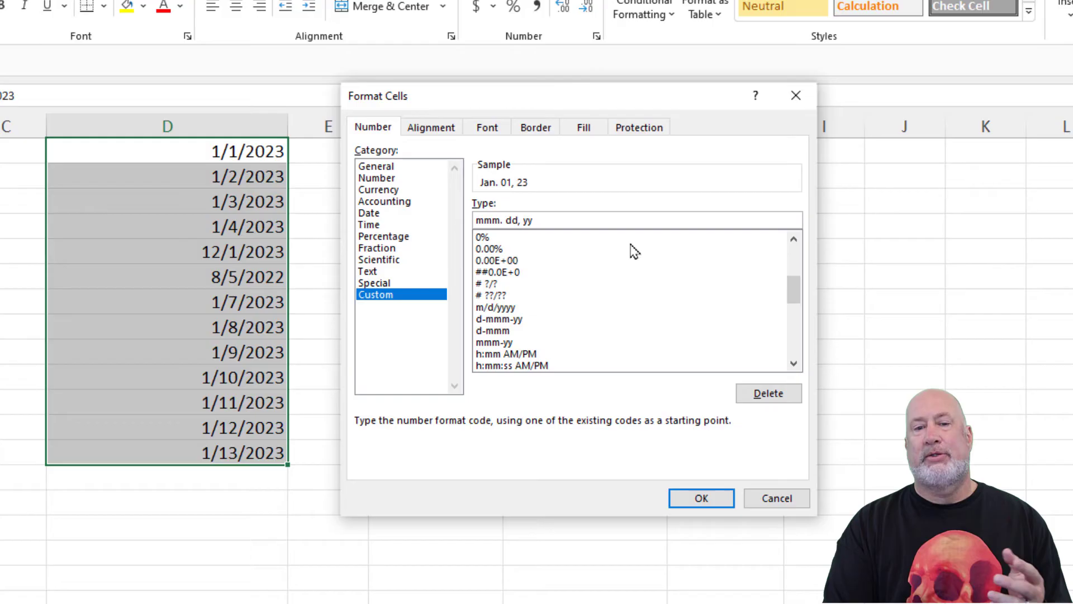
key("BackSpace")
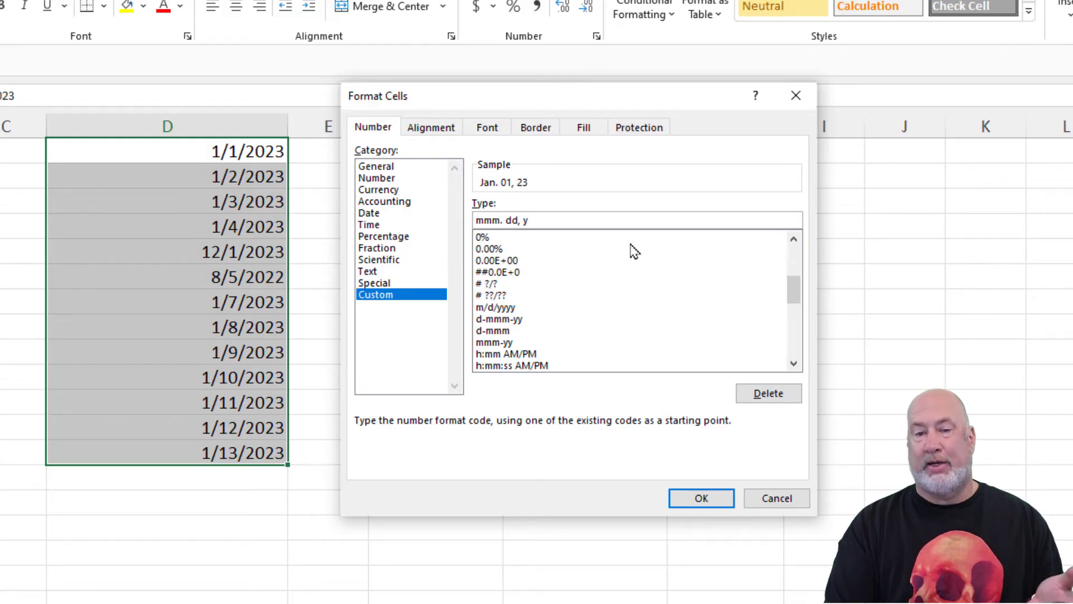
type("y")
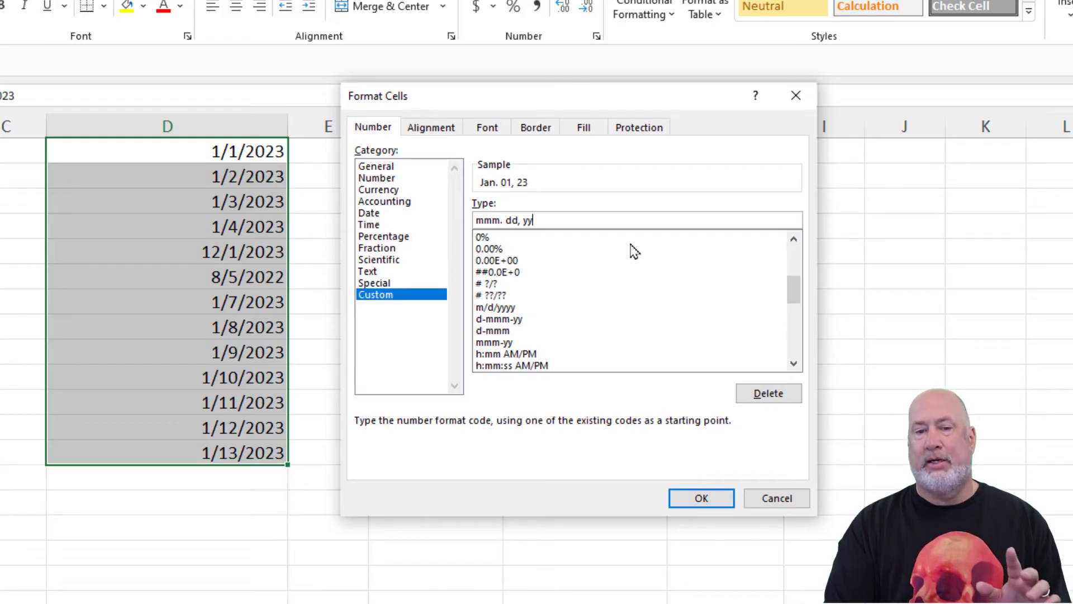
type("yyy")
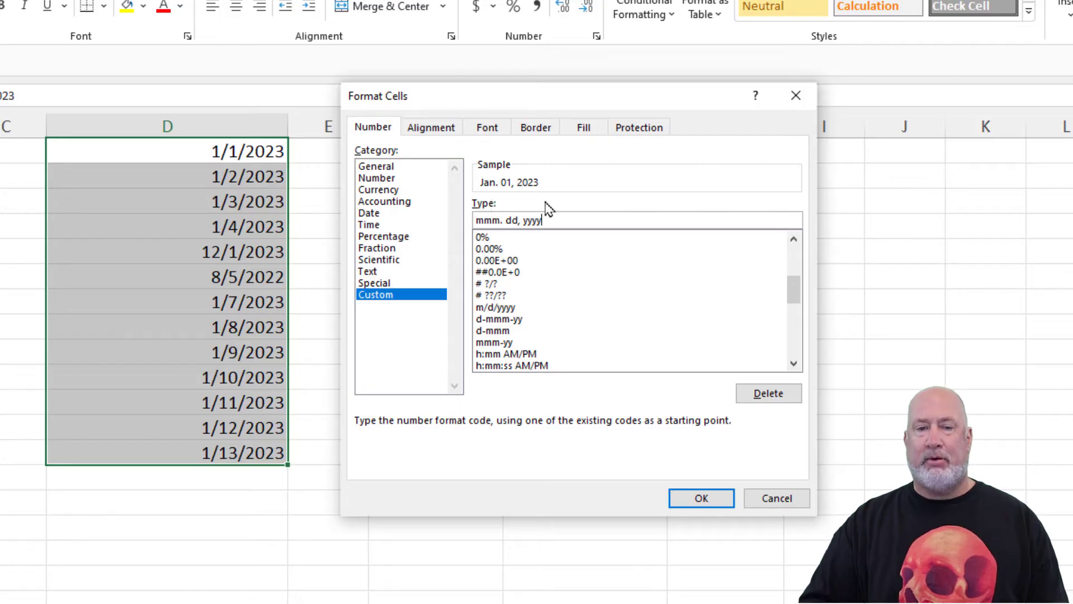
left_click(701, 497)
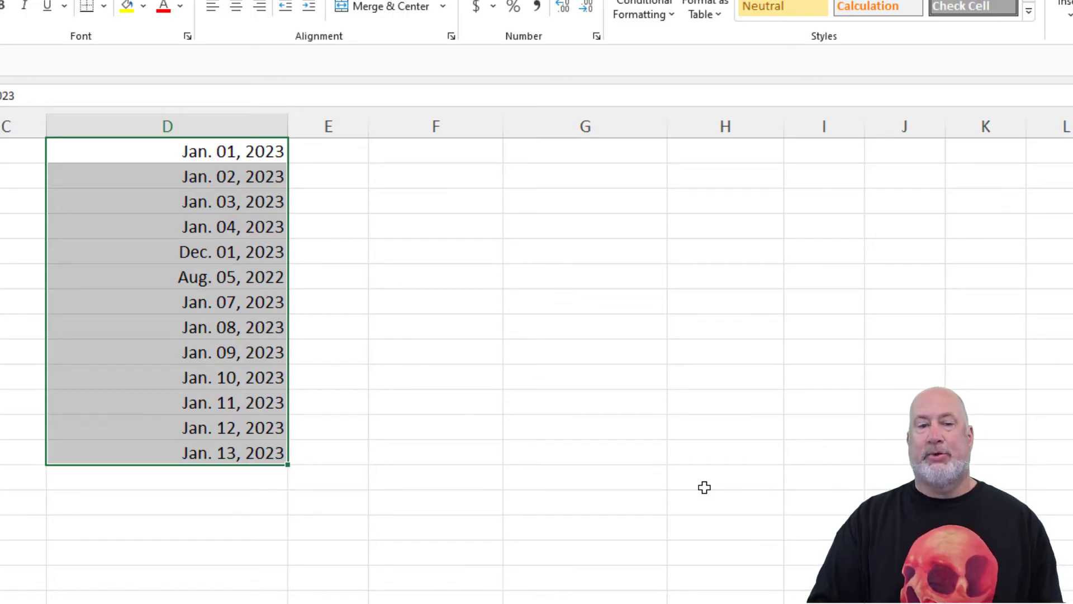
Reopen Format Cells for column D with Ctrl+1, showing the mmm. dd, yyyy code
key("ctrl+1")
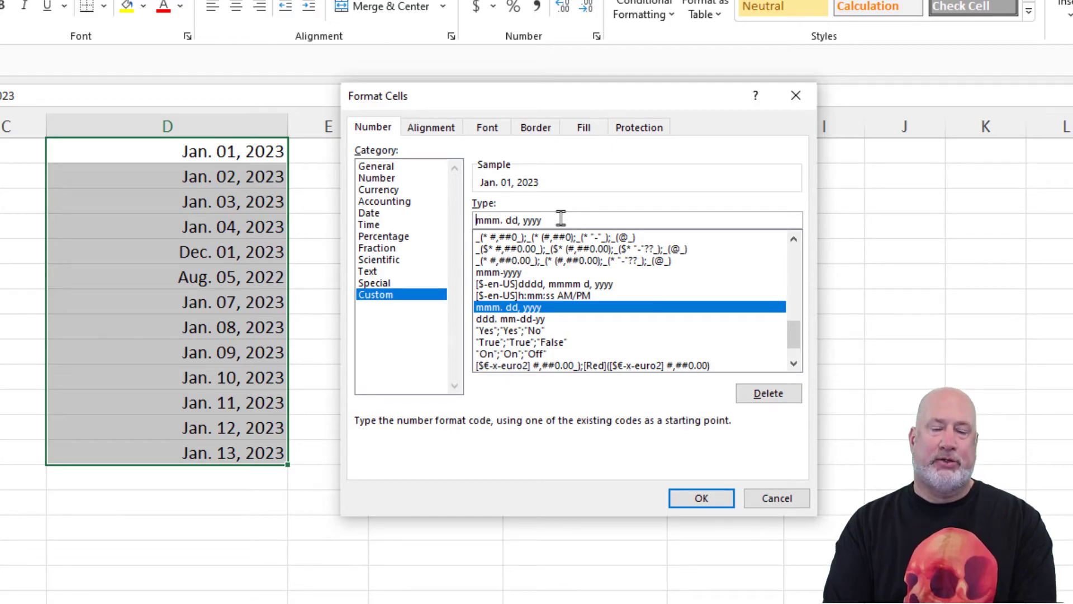
Edit the custom code to ddd. mm/dd/yyyy, giving sample Sun. 01/01/2023
type("d")
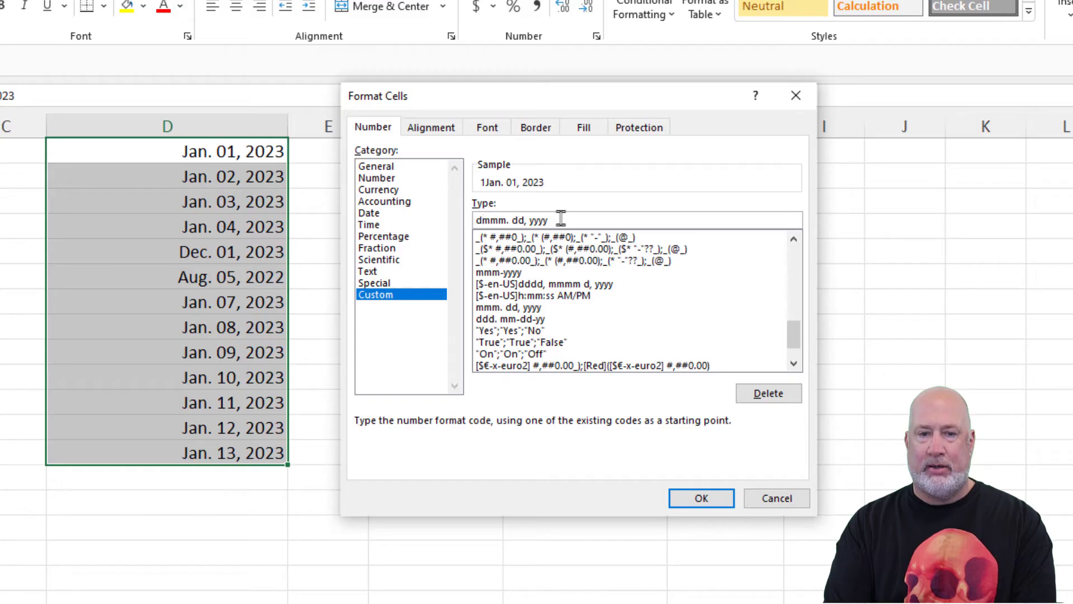
type("dd.")
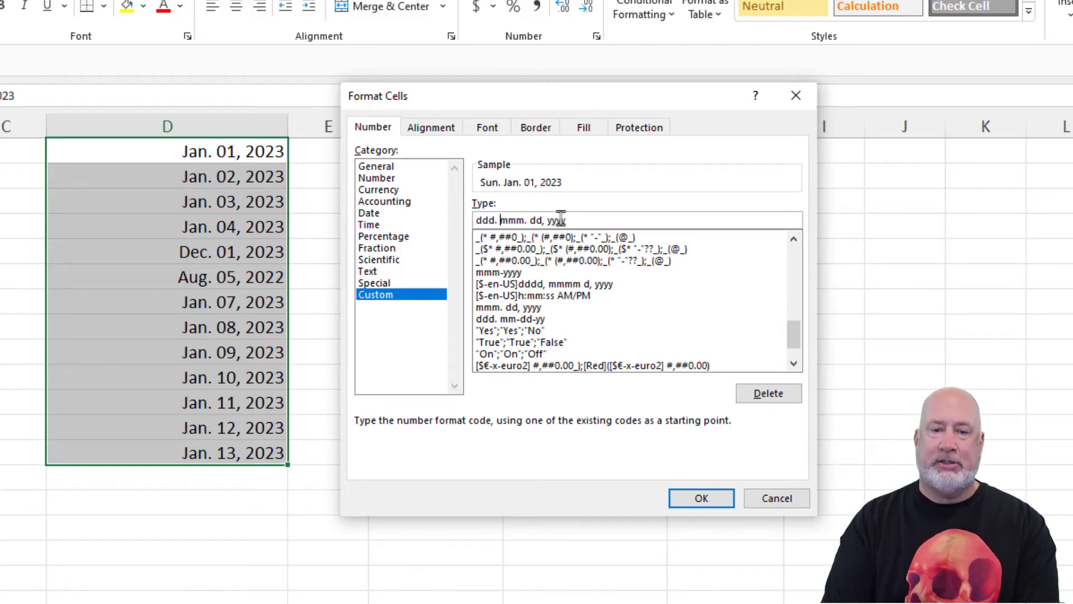
key("Delete")
key("Right")
key("Right")
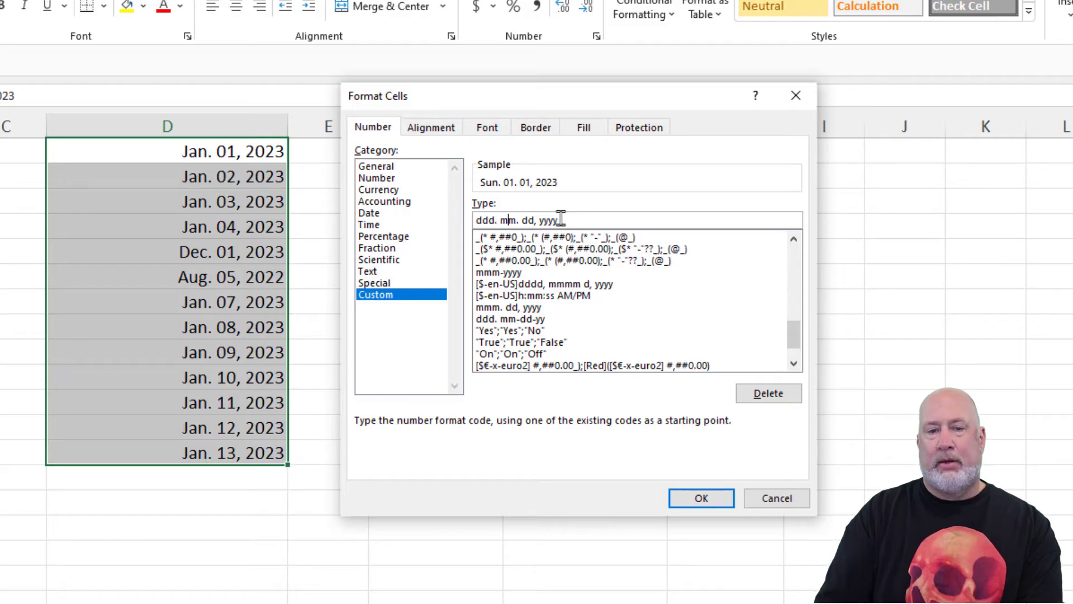
key("Delete")
type("/")
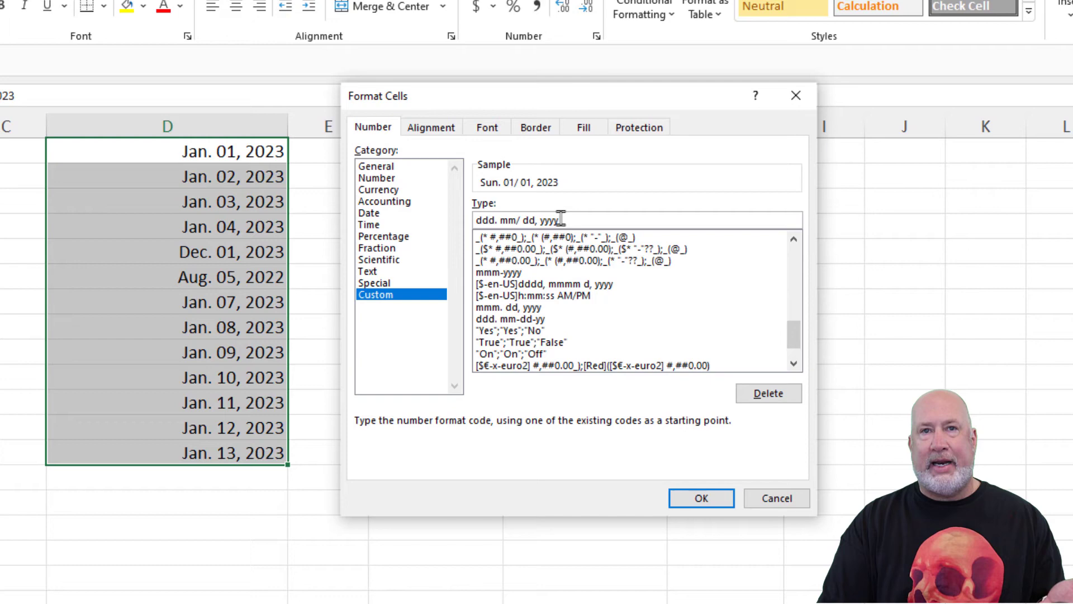
key("Delete")
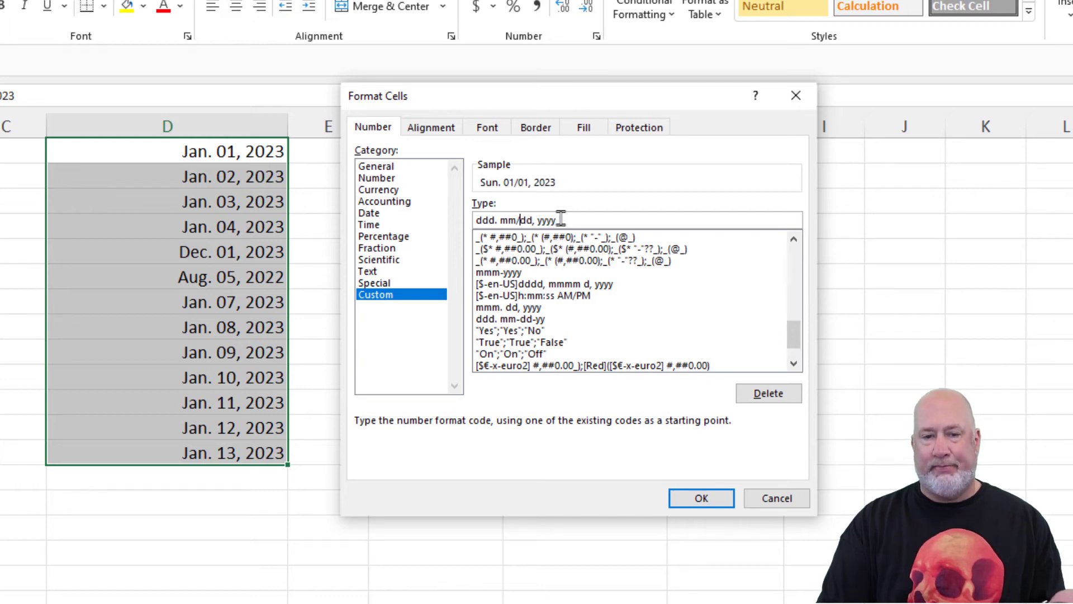
key("Right")
key("Right")
key("Delete")
type("/")
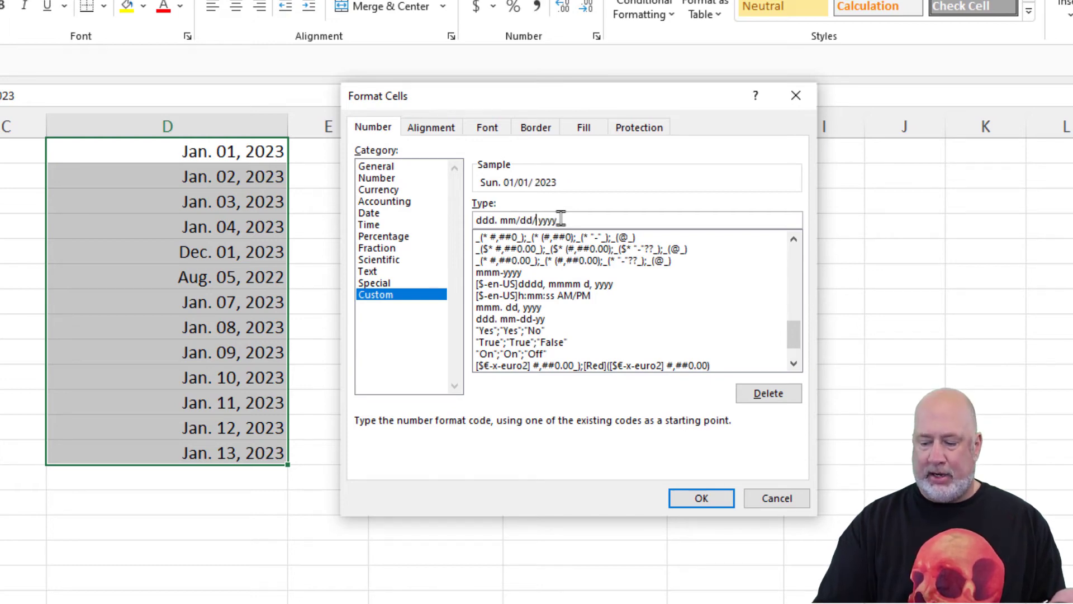
key("Delete")
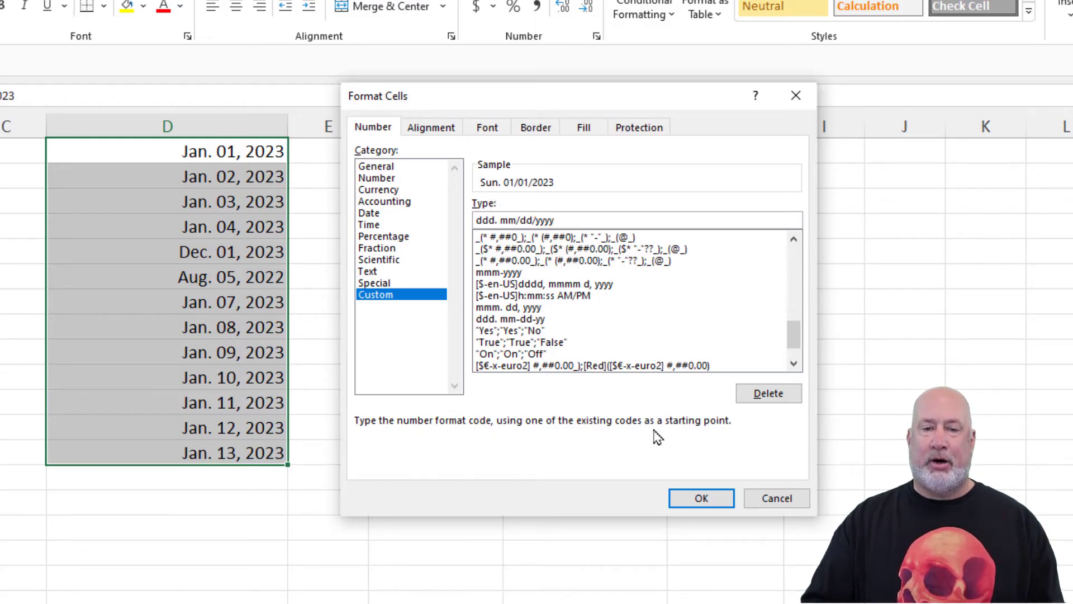
left_click(713, 510)
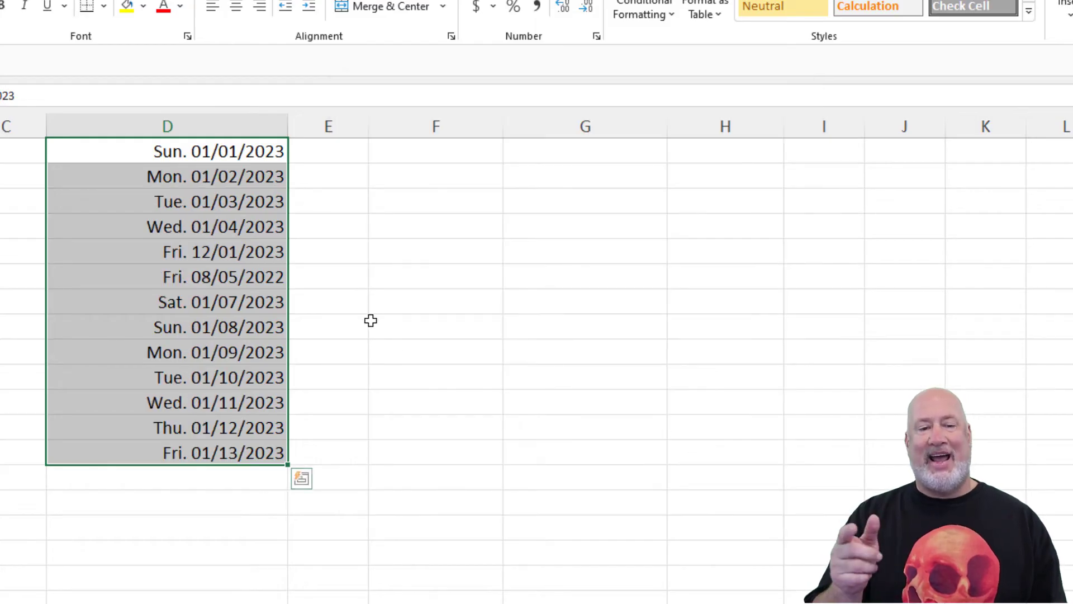
left_click(221, 250)
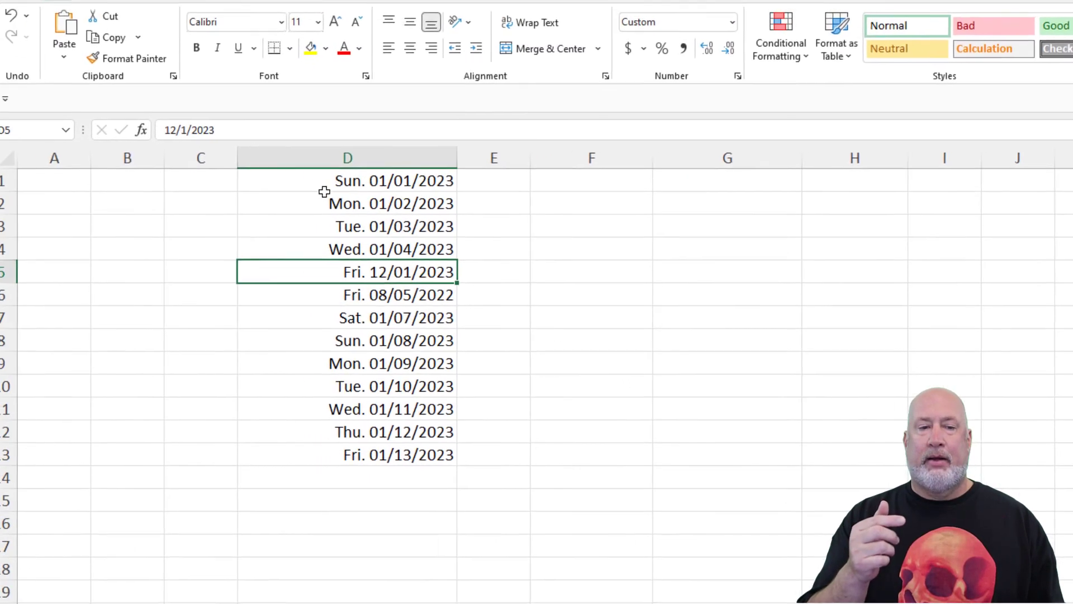
left_click(323, 185)
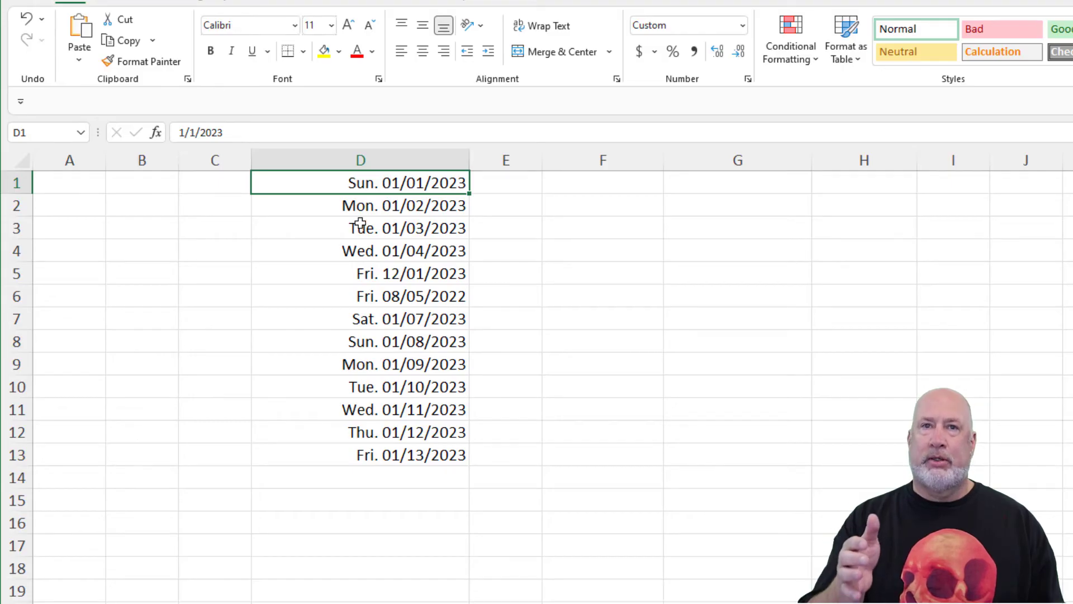
Sort column D oldest to newest, from Fri. 08/05/2022 to Fri. 12/01/2023, and check D2 and D13
right_click(361, 189)
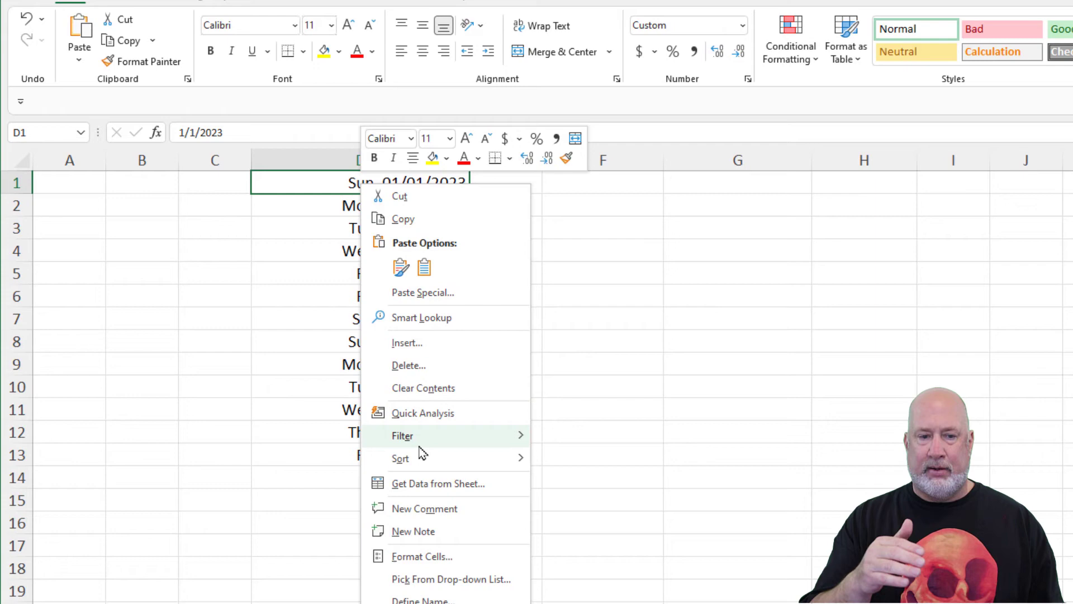
mouse_move(519, 457)
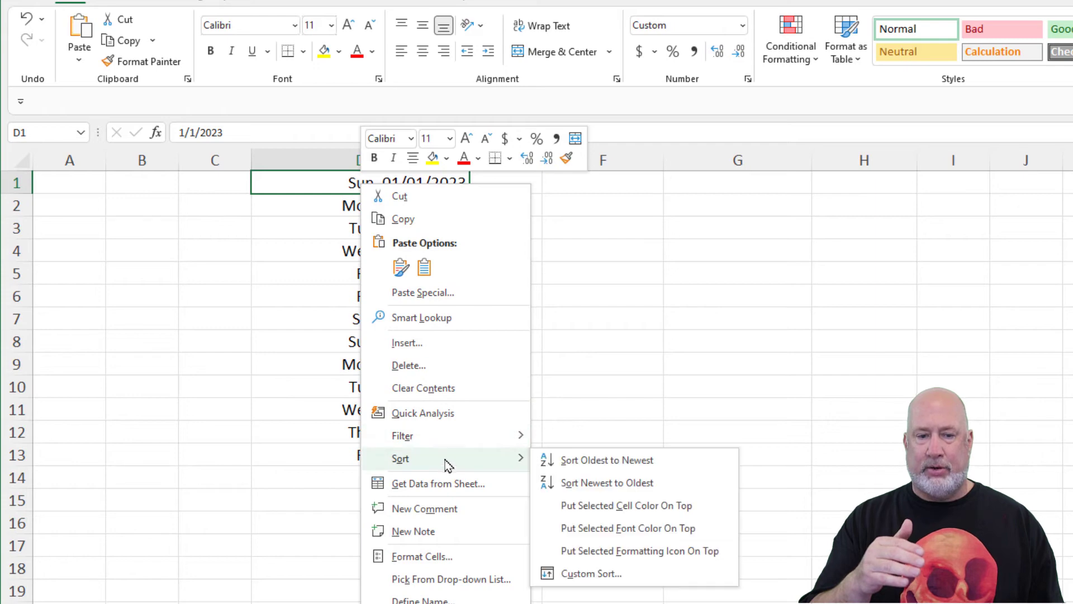
left_click(574, 463)
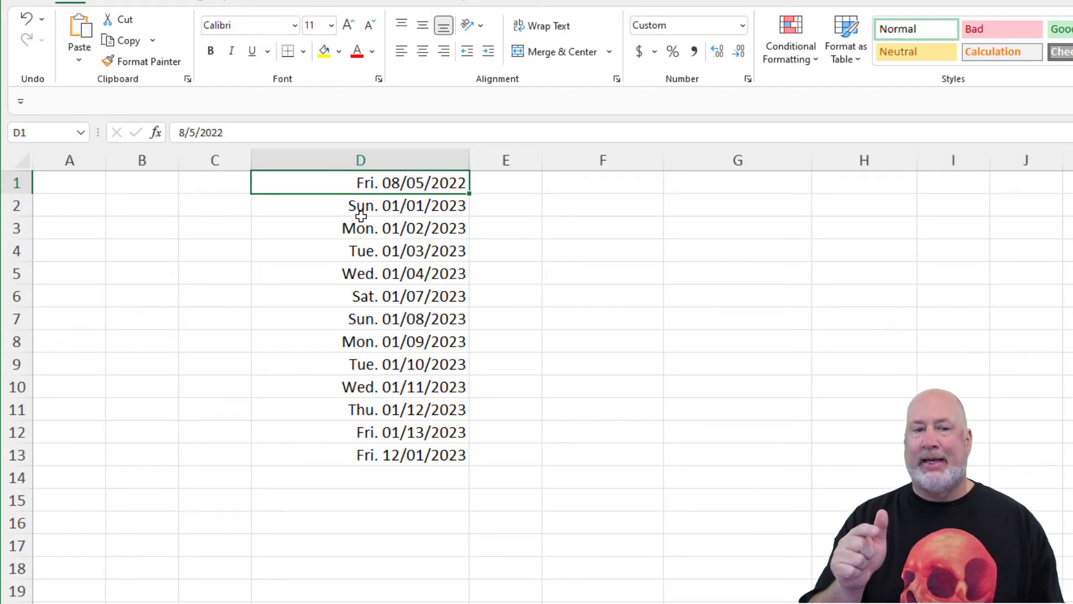
left_click(361, 207)
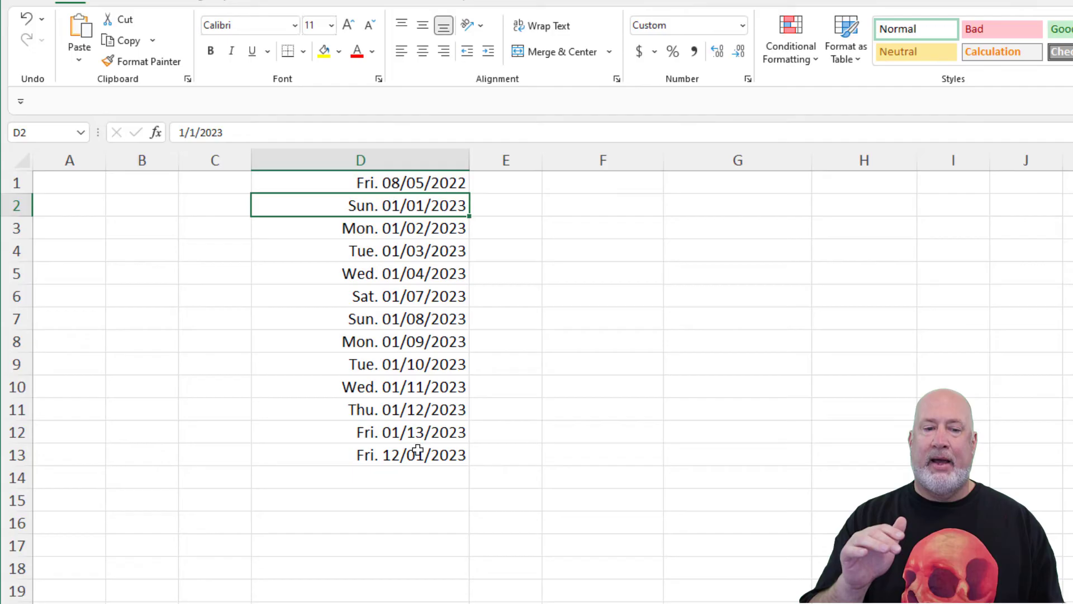
left_click(418, 452)
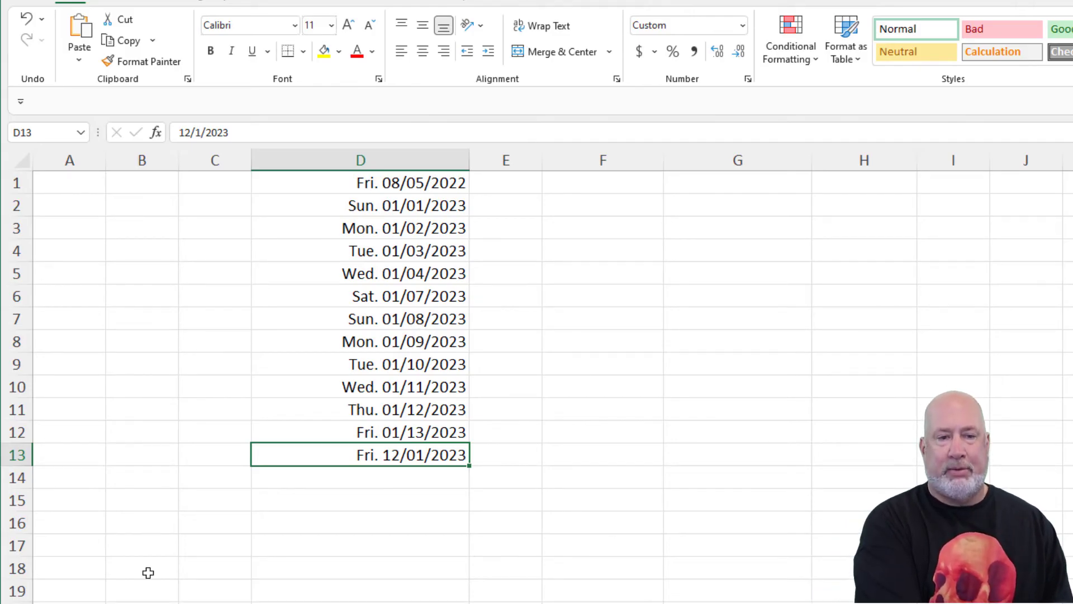
Insert today's date, 11/28/2021, into F1 with Ctrl+;
left_click(621, 187)
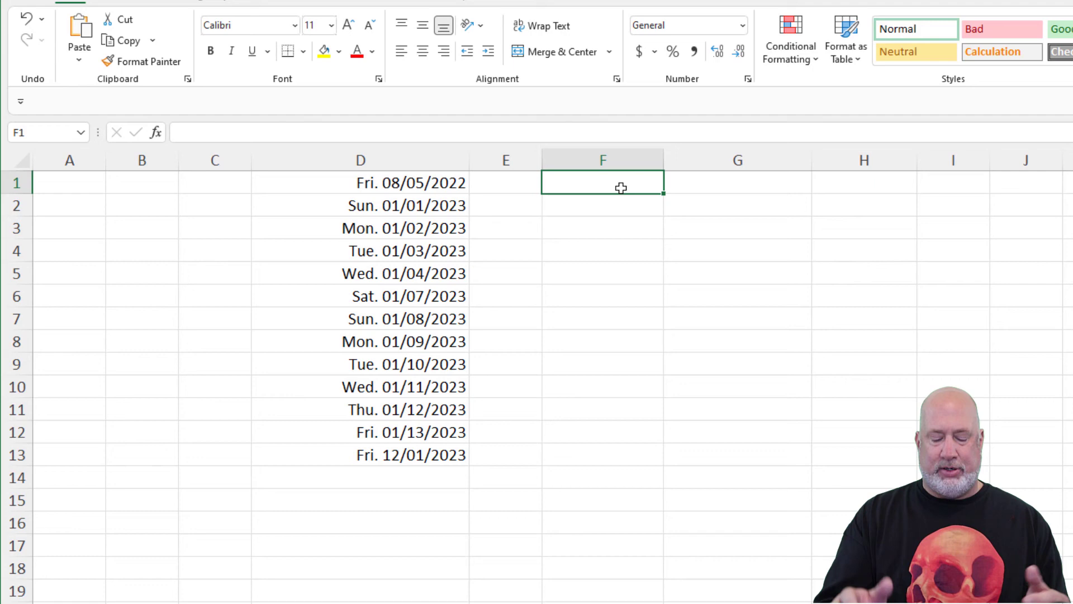
key("ctrl+semicolon")
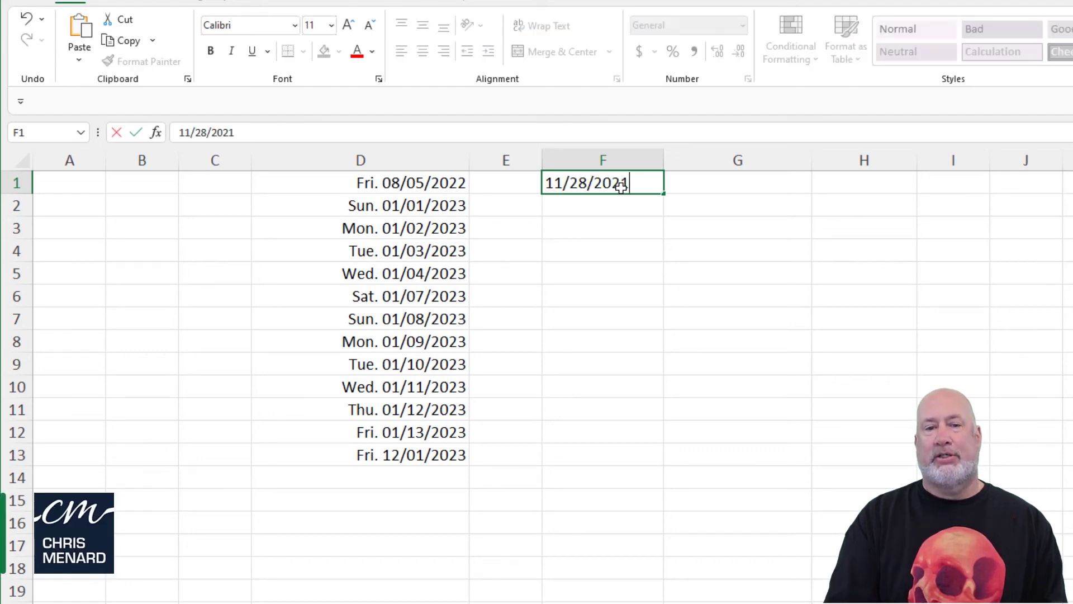
key("Return")
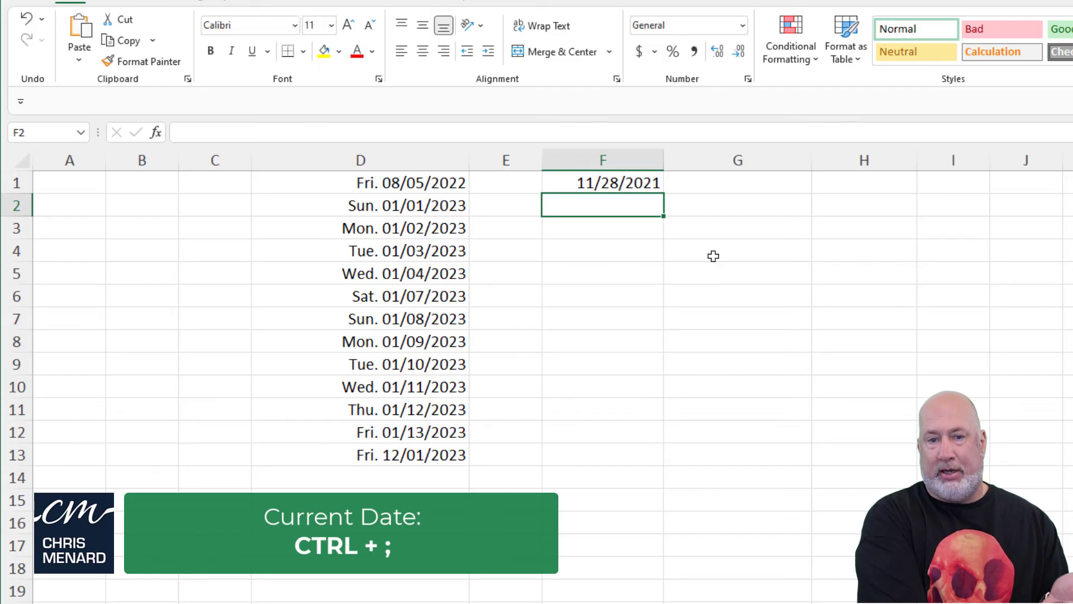
left_click(633, 180)
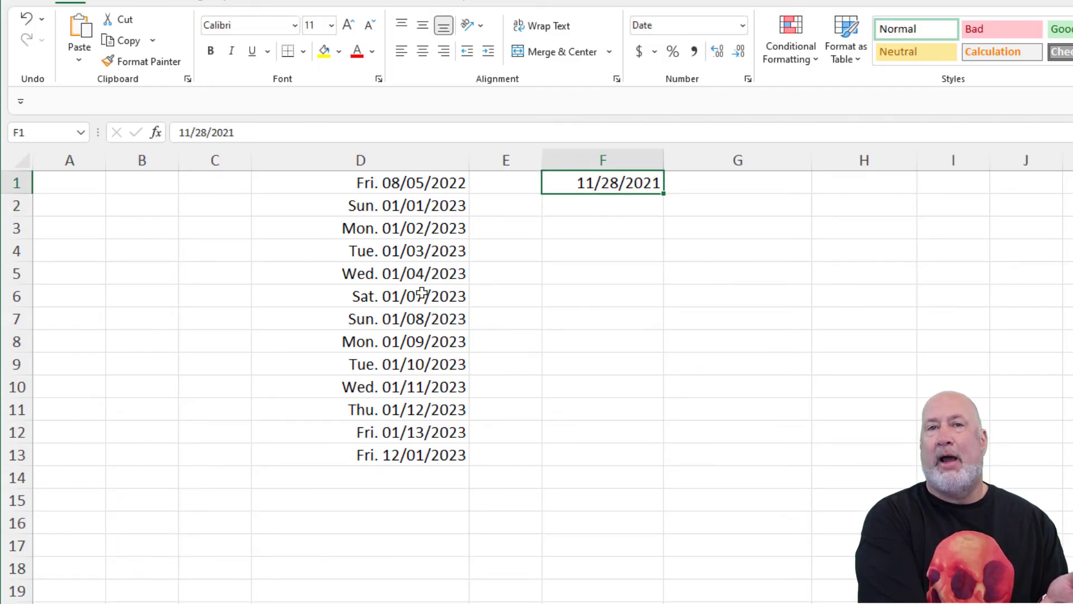
Copy D5's weekday date format to F1 to show Sun. 11/28/2021, and widen column F
left_click(395, 229)
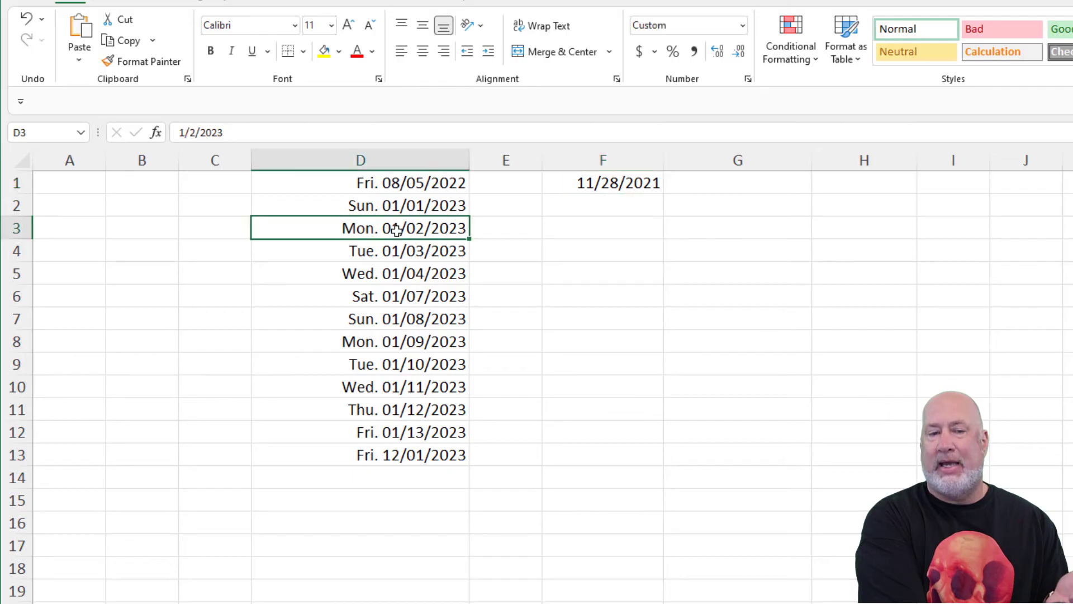
left_click(400, 264)
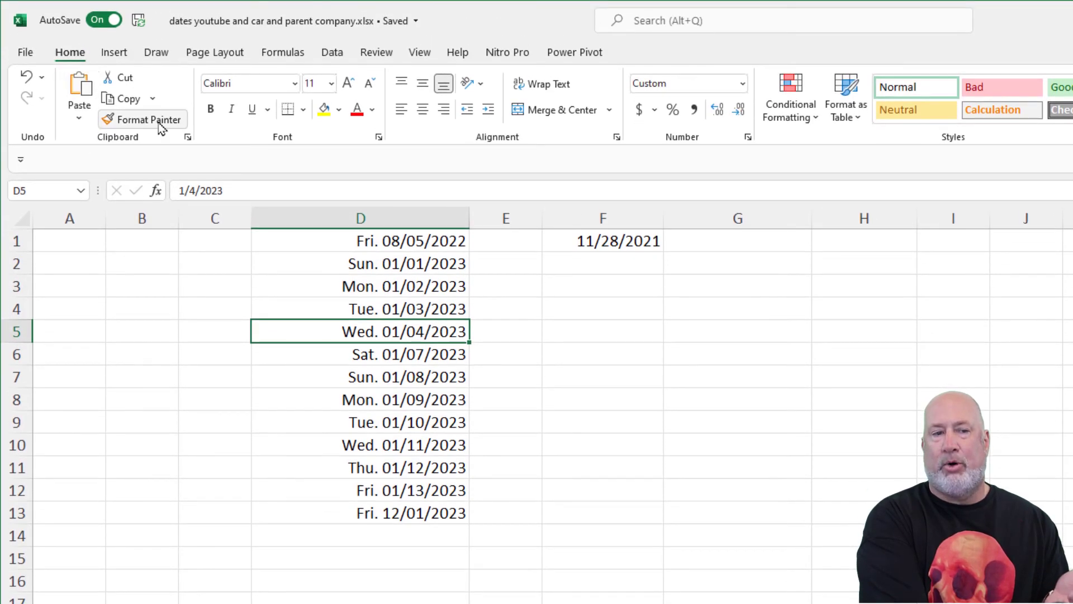
left_click(161, 128)
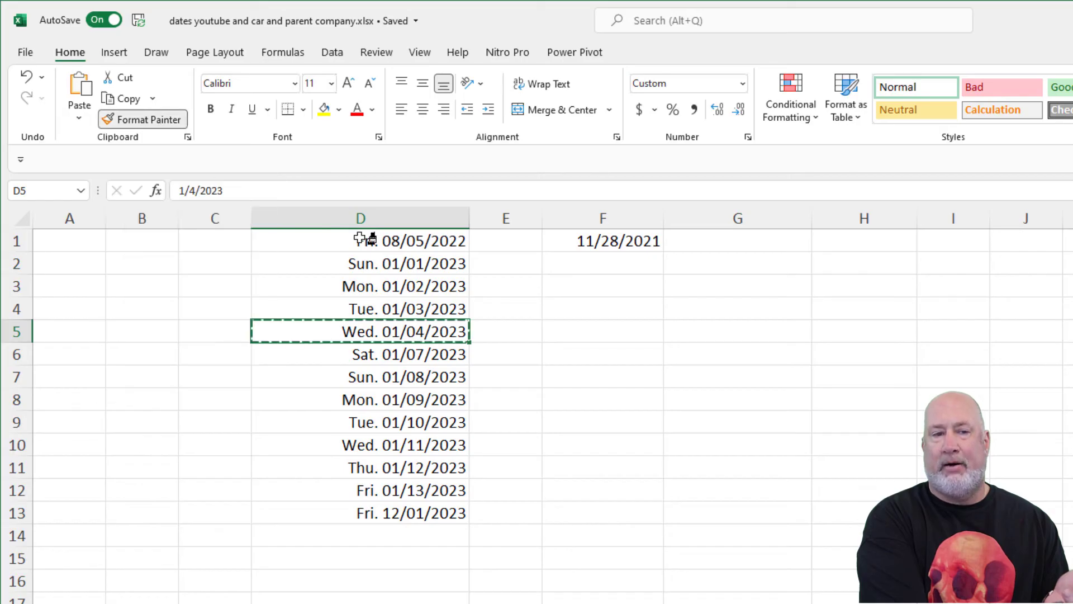
left_click(617, 241)
left_click_drag(667, 219, 762, 235)
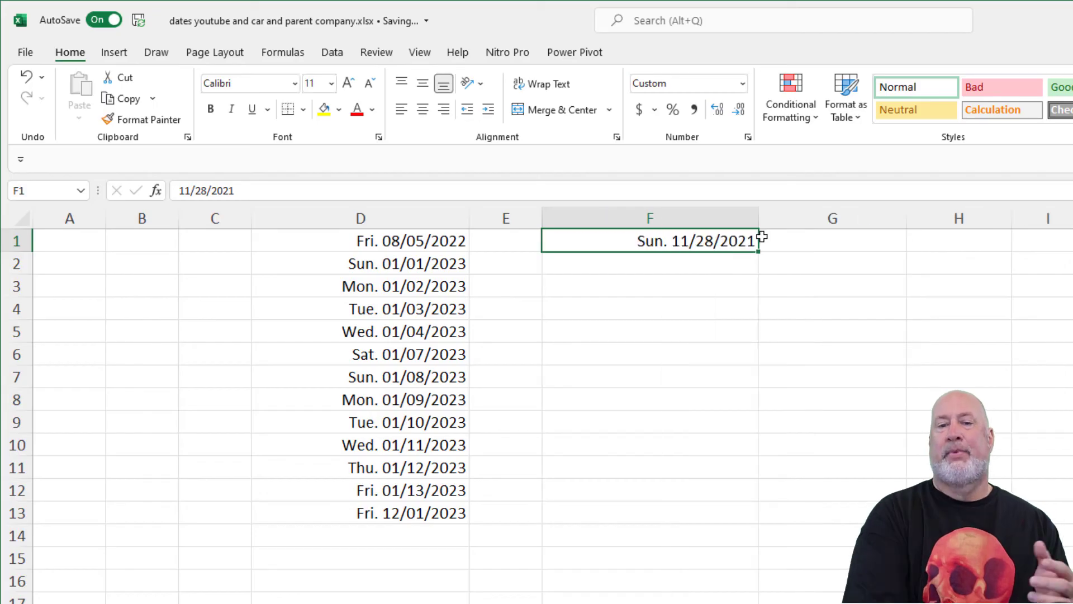
Apply the Number format to cells F3:F13
left_click(616, 292)
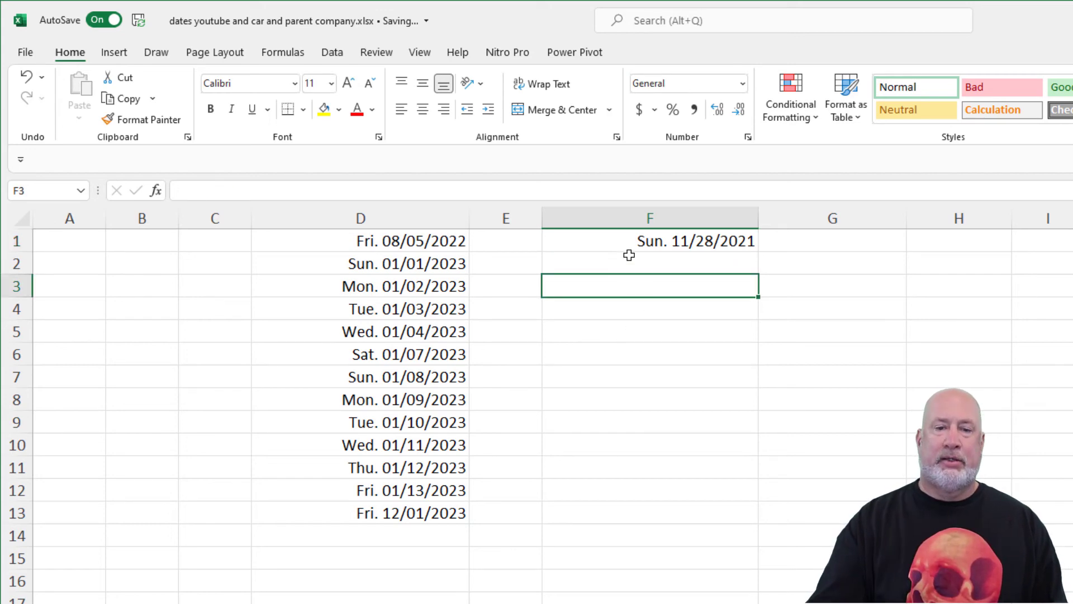
left_click_drag(623, 290, 634, 509)
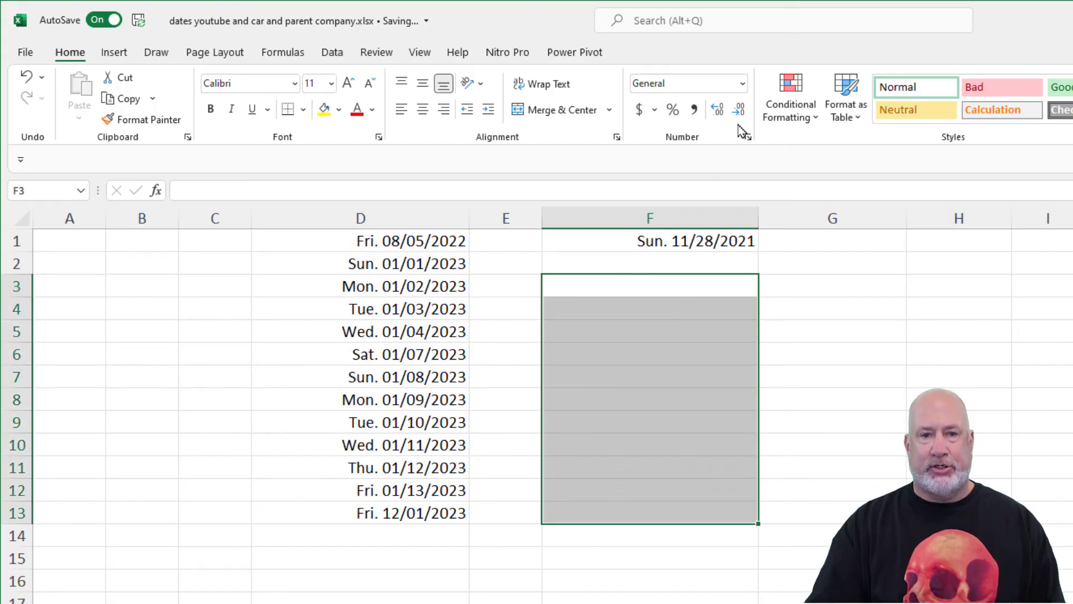
left_click(743, 84)
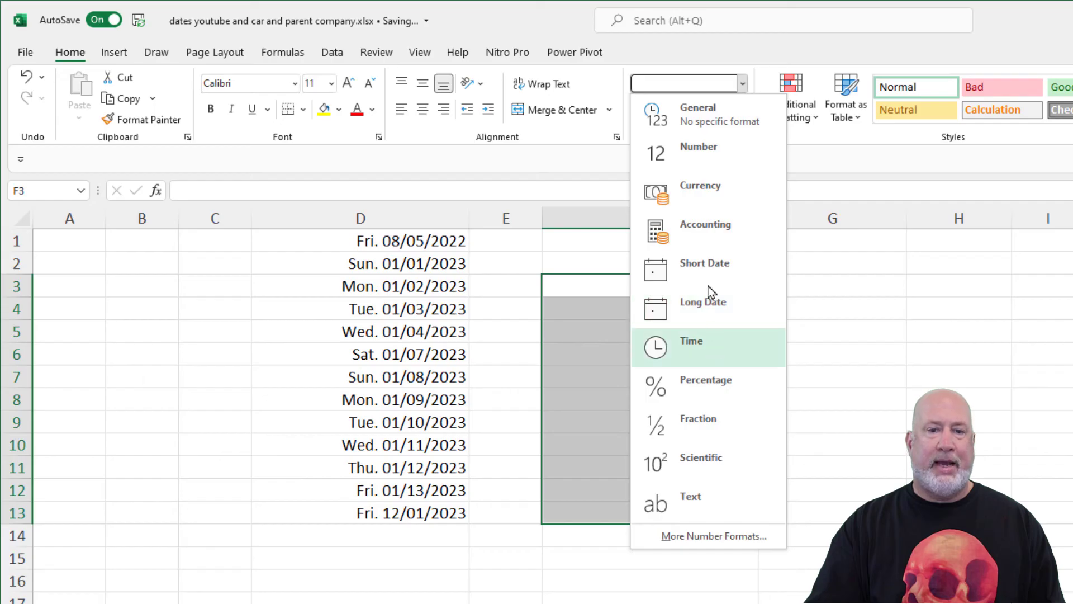
left_click(714, 160)
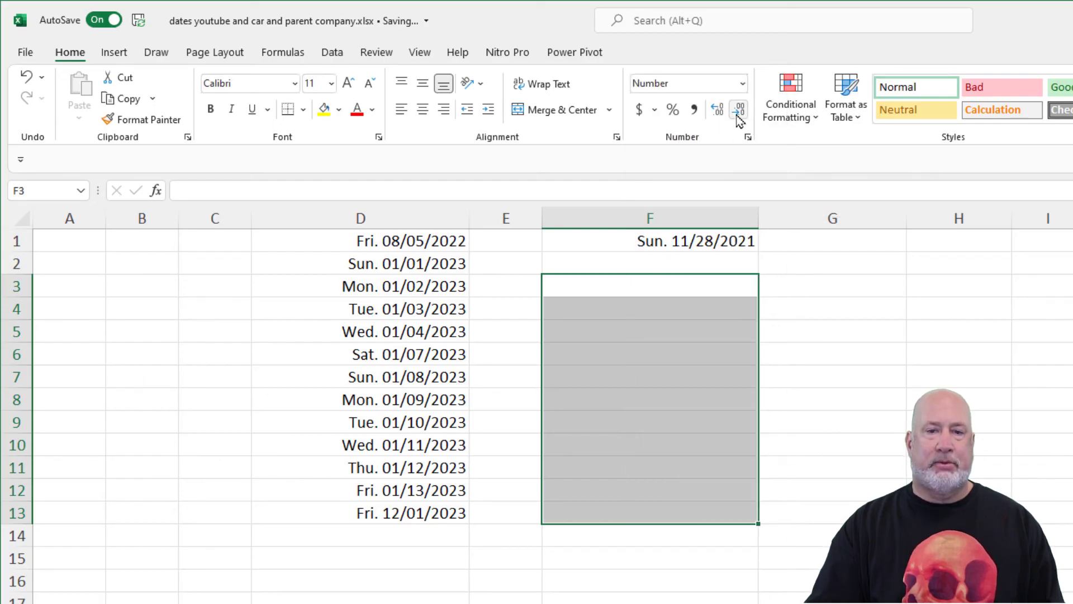
left_click(739, 112)
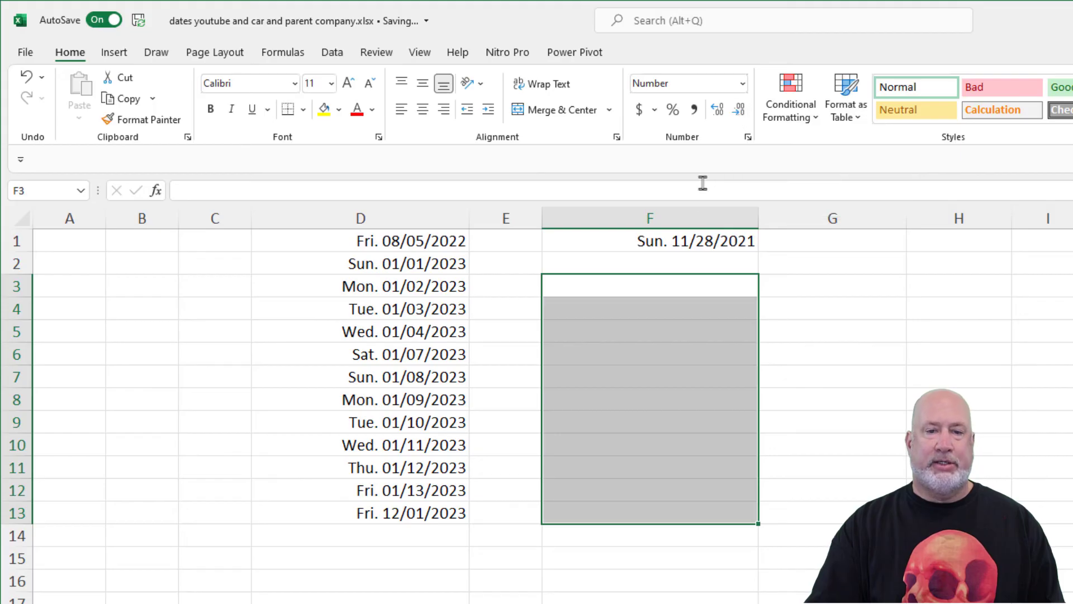
Enter 11/28/2021 in F3 and 1/5/2024 in F4, which show as 44528 and 45296
left_click(680, 294)
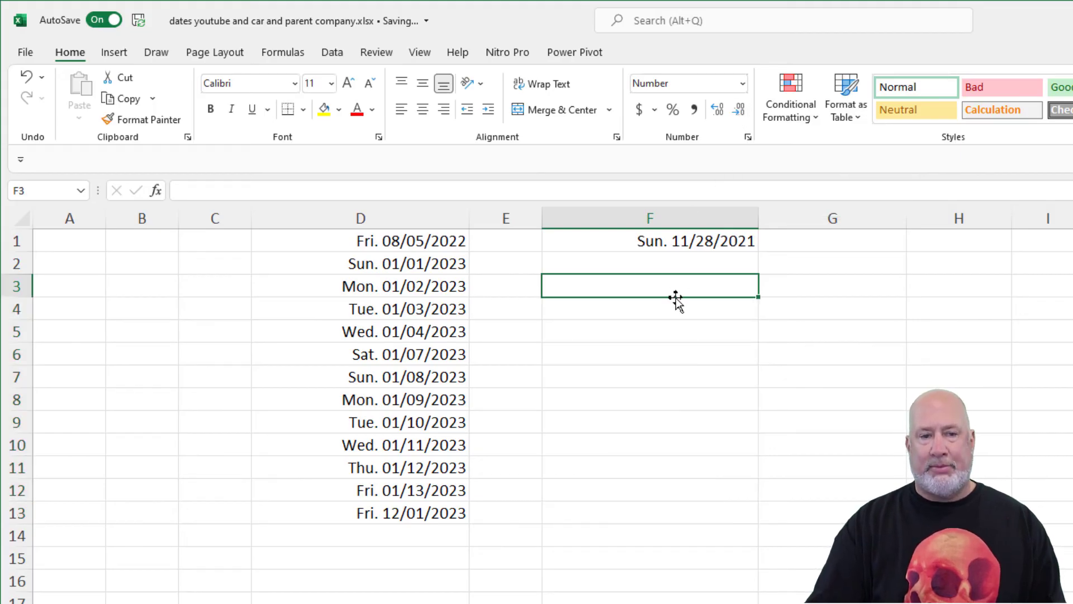
key("F2")
type("11/2")
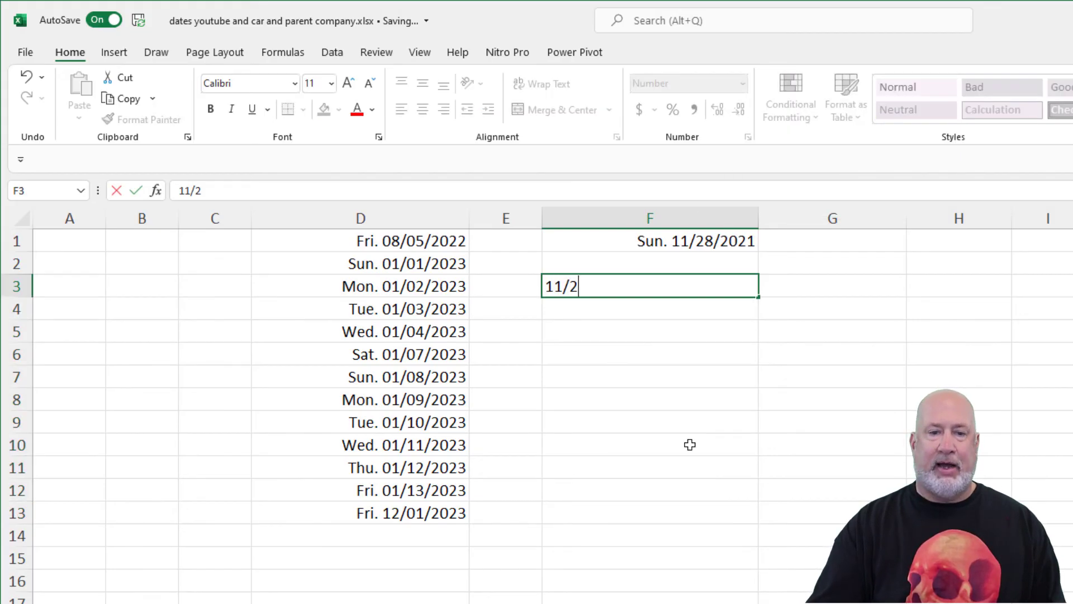
type("8/2021")
key("Return")
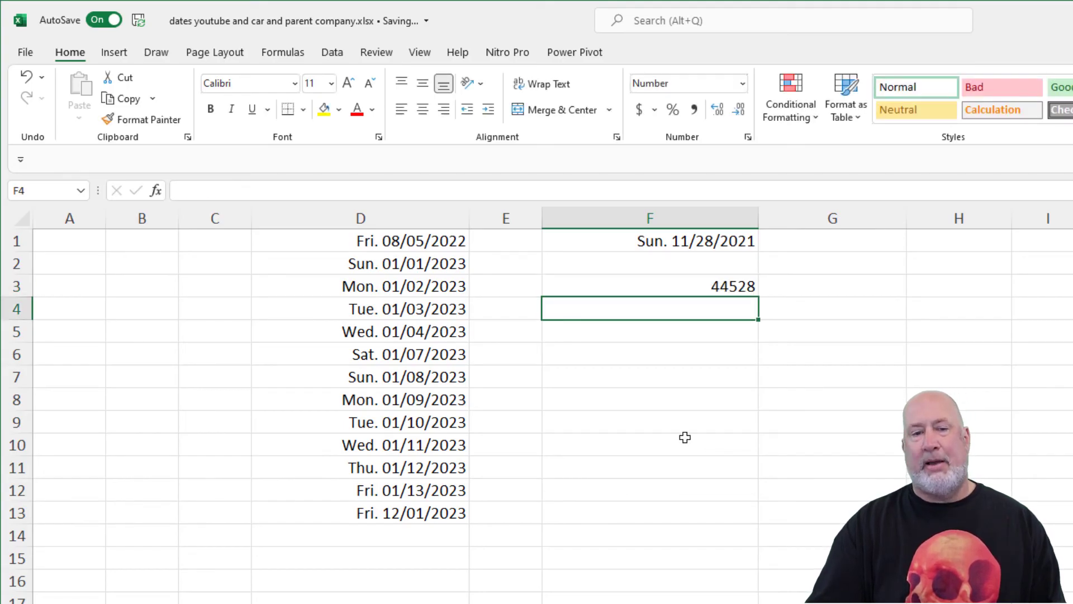
type("1/5/")
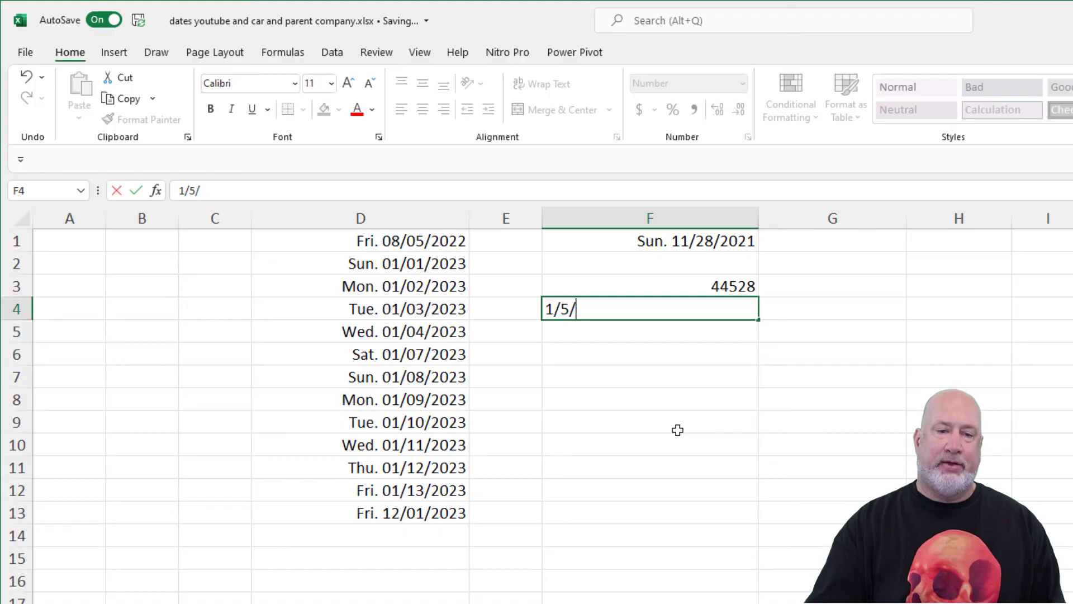
type("2024")
key("Return")
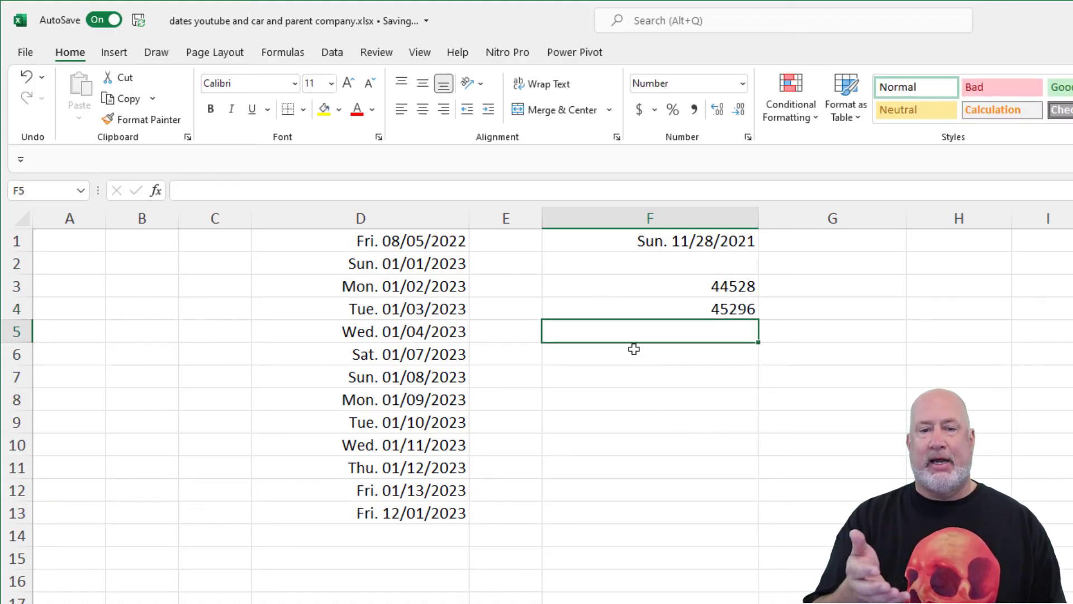
Enter the dates 11/28/2021 in H3 and 1/1/1900 in H4
left_click(928, 285)
type("11/28/2021")
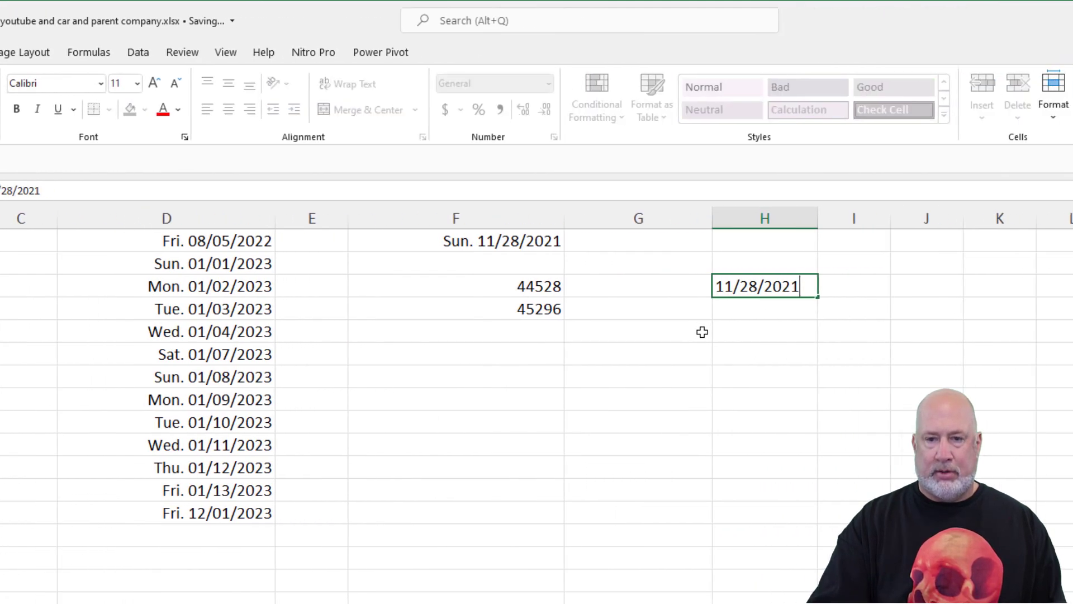
key("Return")
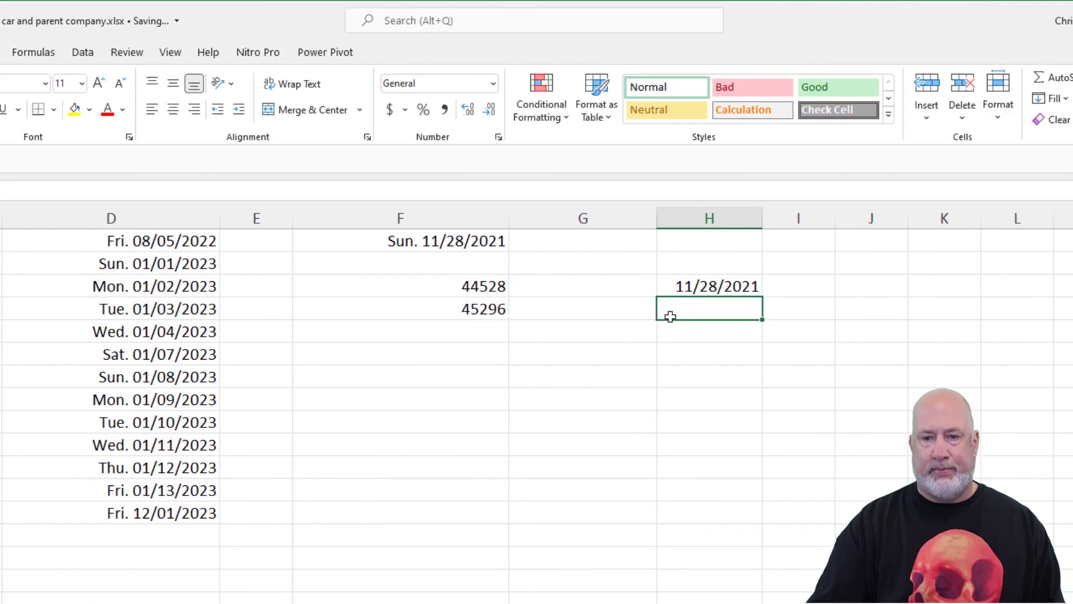
type("1/1/1")
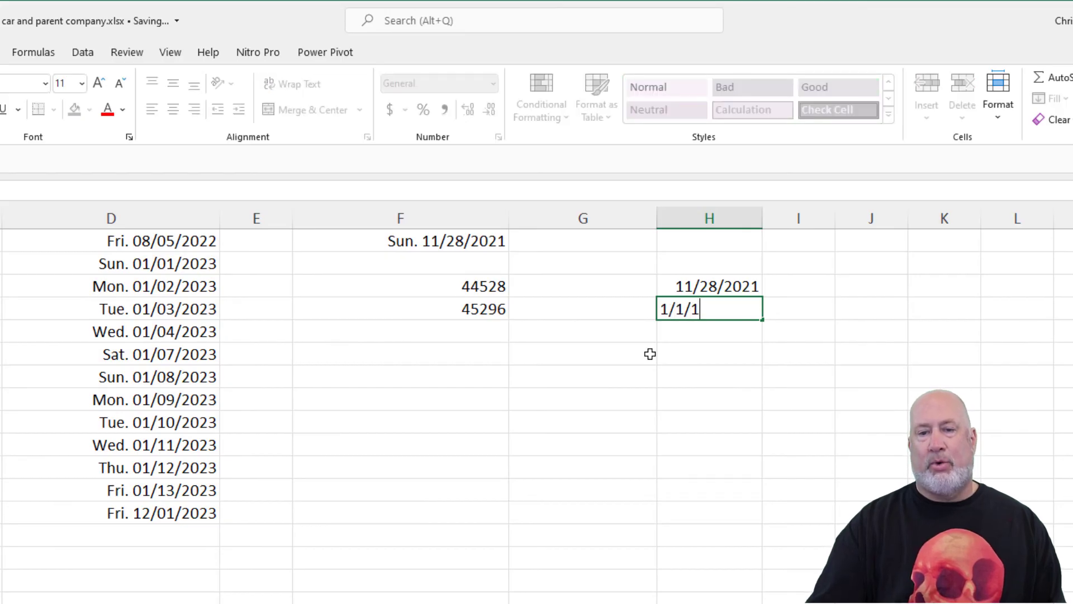
type("900")
key("Return")
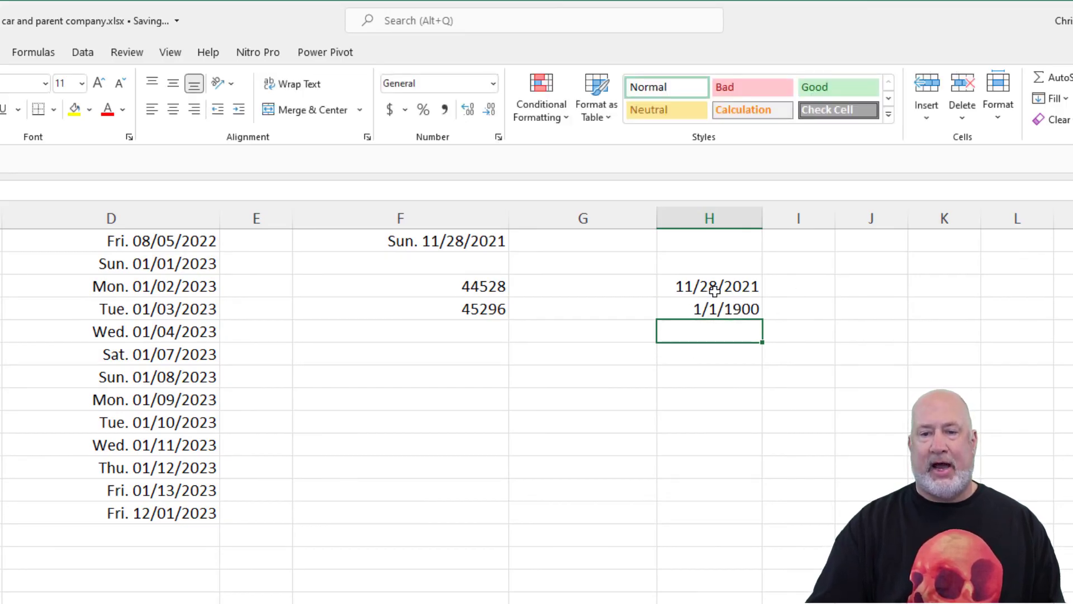
Preview H3:H4 in General format as serial numbers, then undo back to dates
left_click_drag(714, 290, 716, 309)
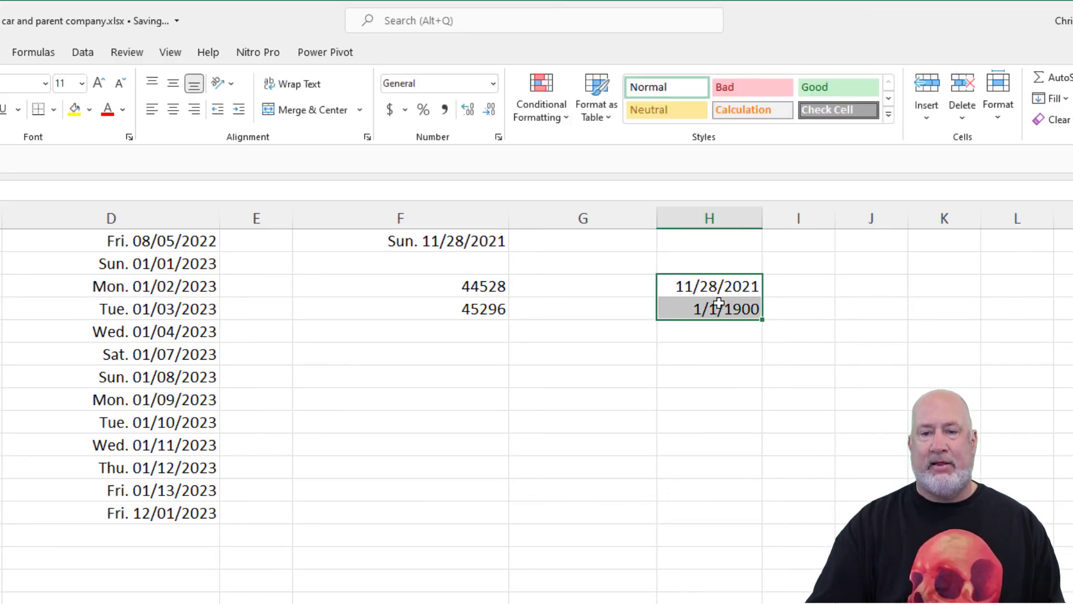
left_click(494, 83)
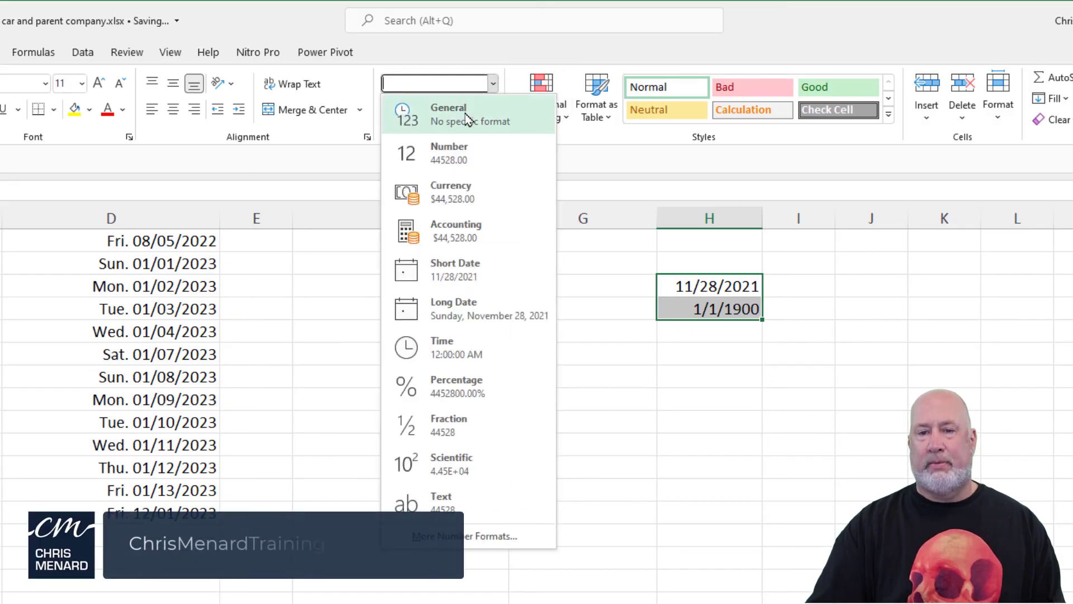
left_click(467, 119)
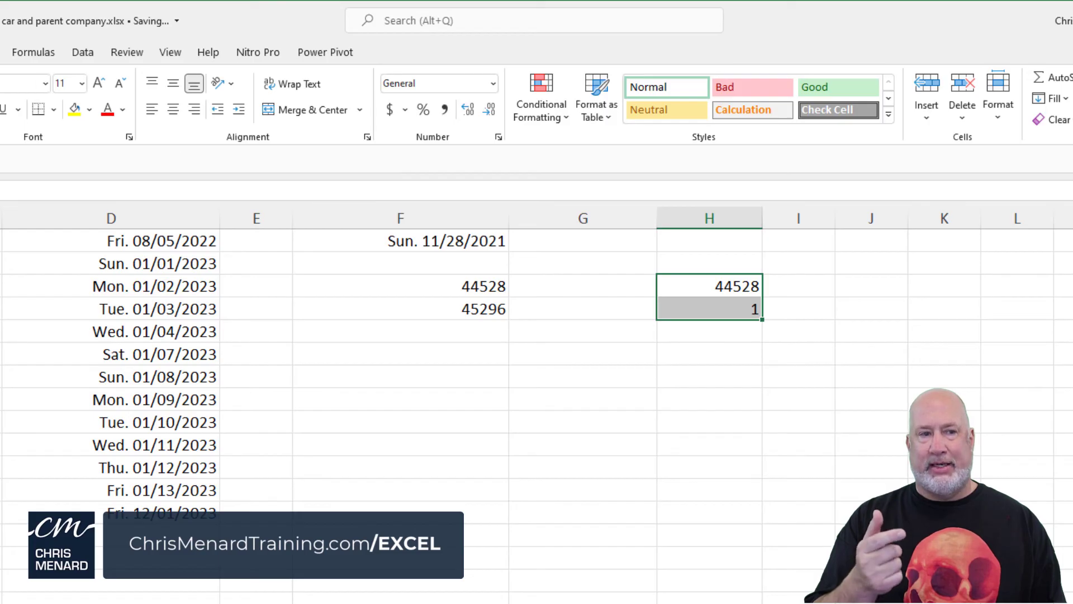
key("ctrl+z")
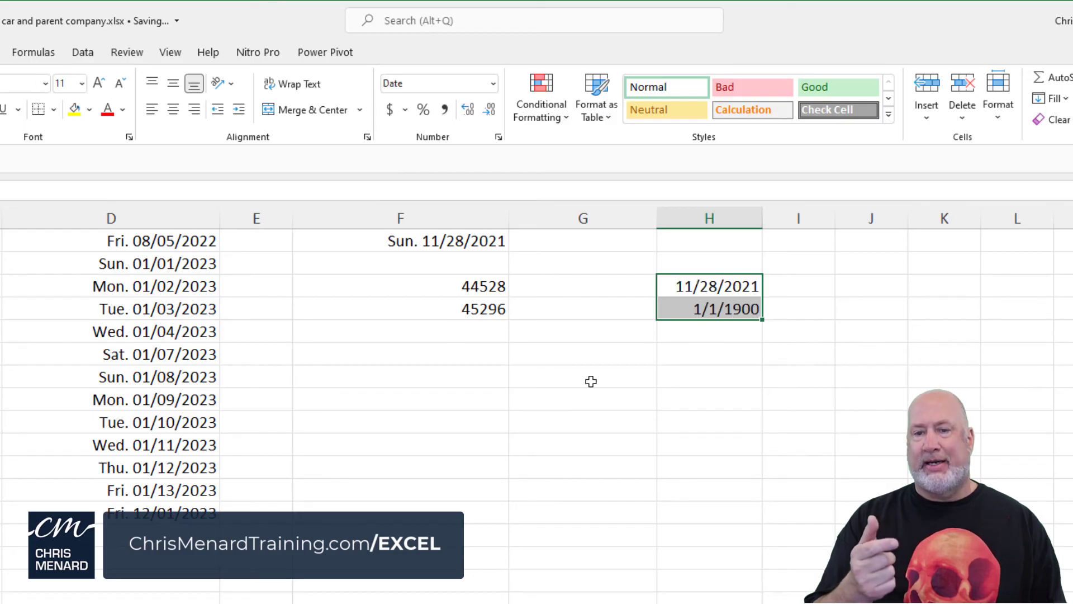
Enter the formula =H3-H4 in H5, returning 44527 days, and review H4's date format
left_click(693, 330)
type("=")
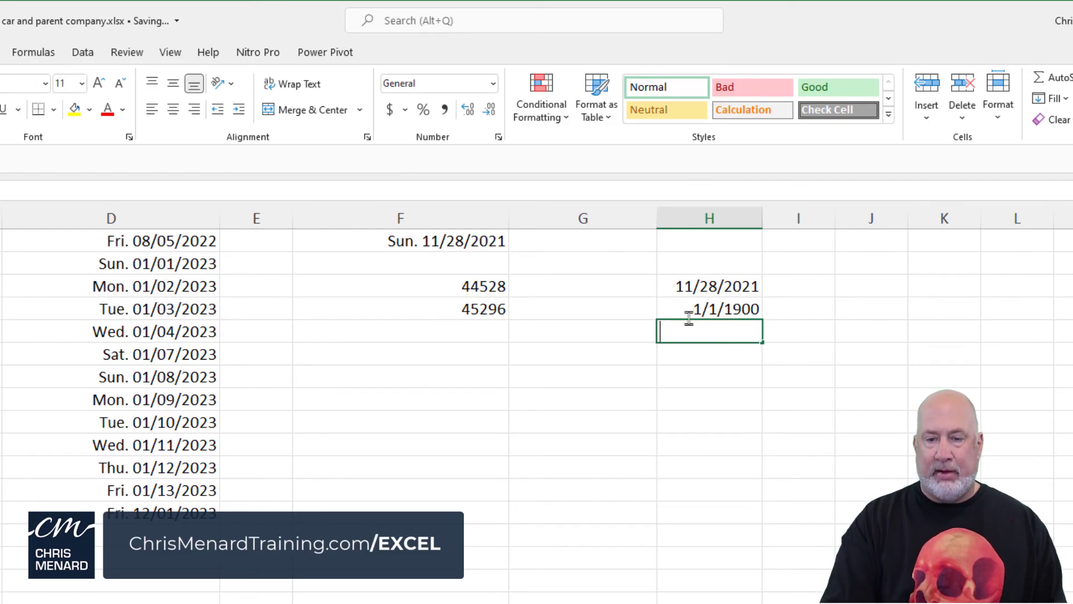
left_click(686, 287)
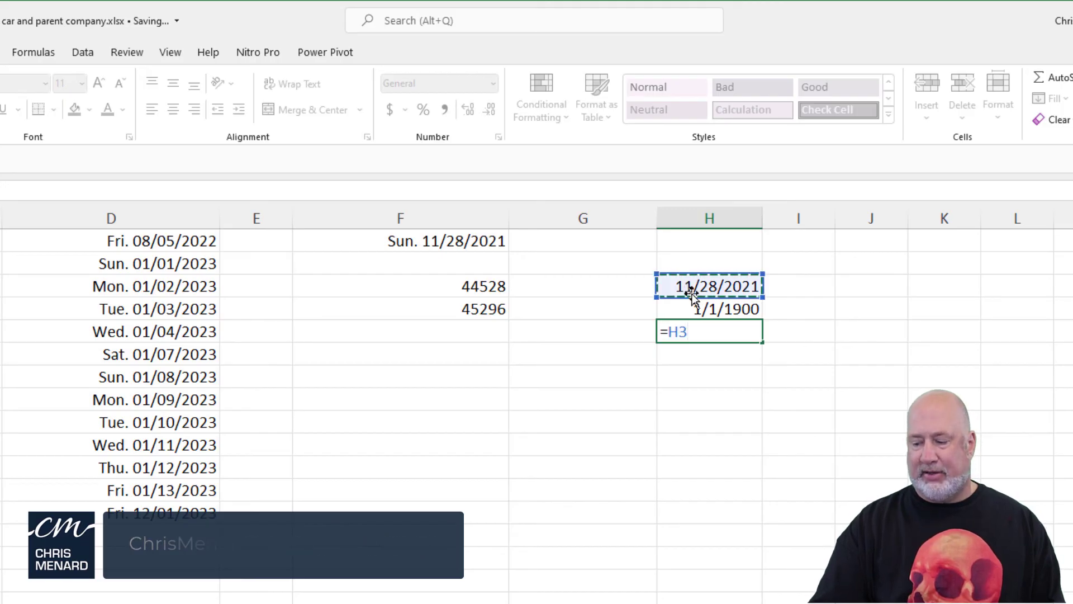
type("-")
left_click(691, 309)
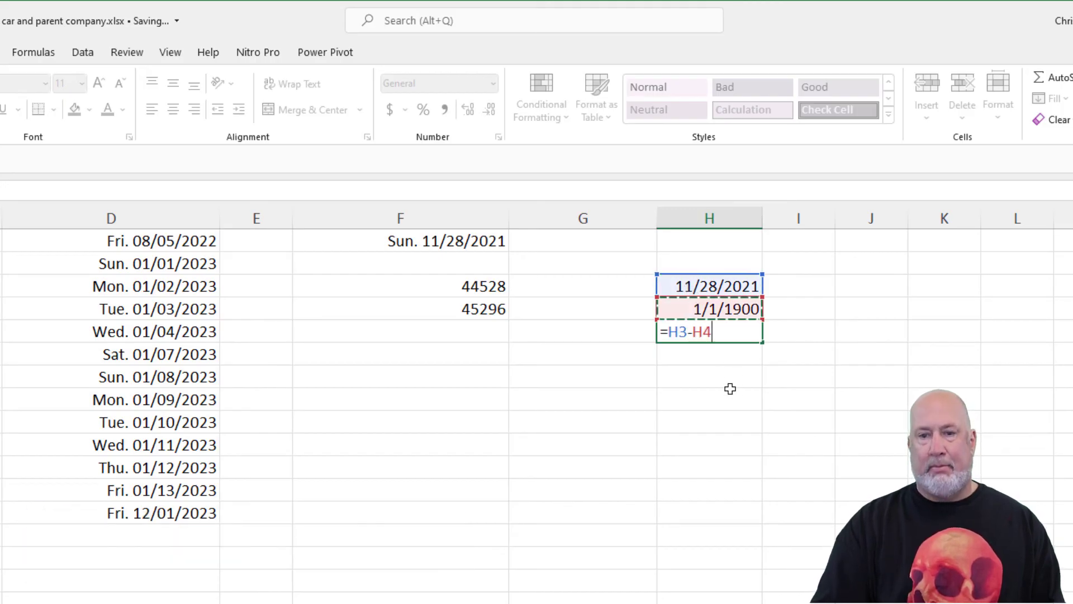
key("Return")
left_click(683, 333)
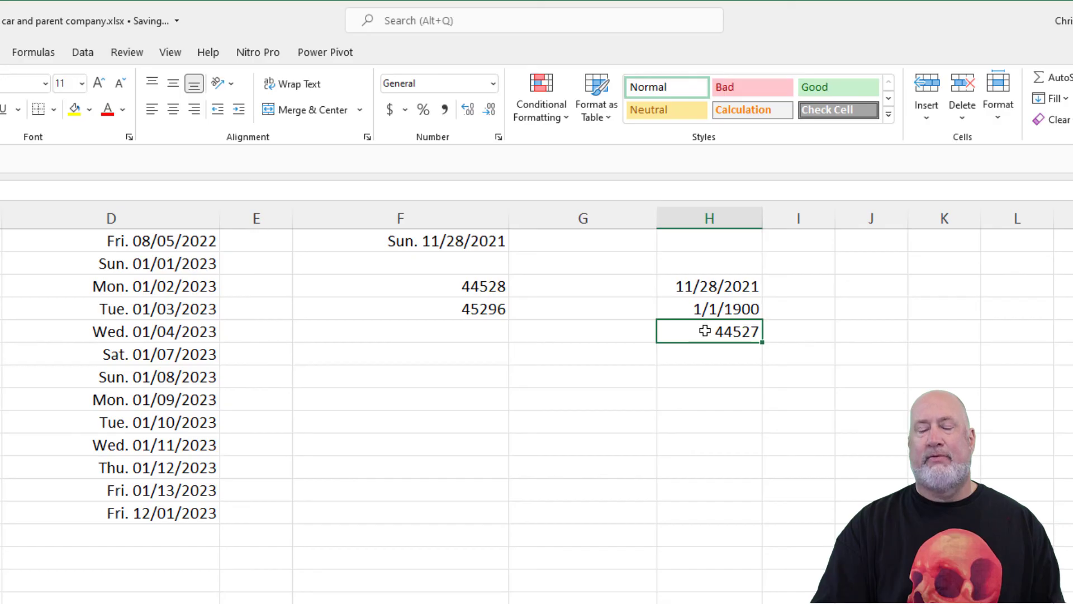
left_click(680, 306)
left_click(690, 338)
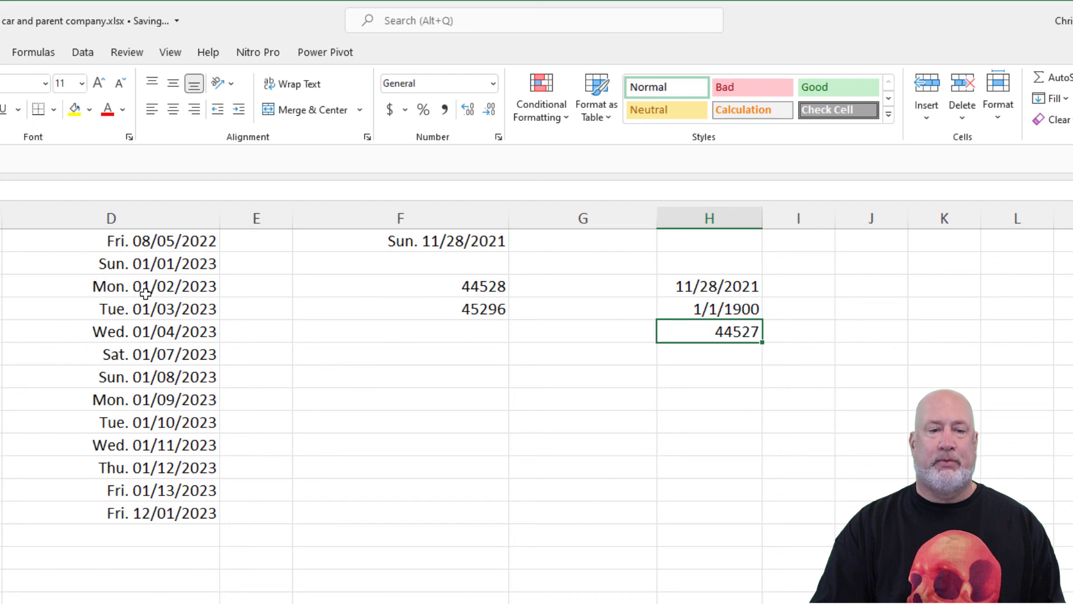
Give F3:F4 the Short Date number format
left_click(362, 298)
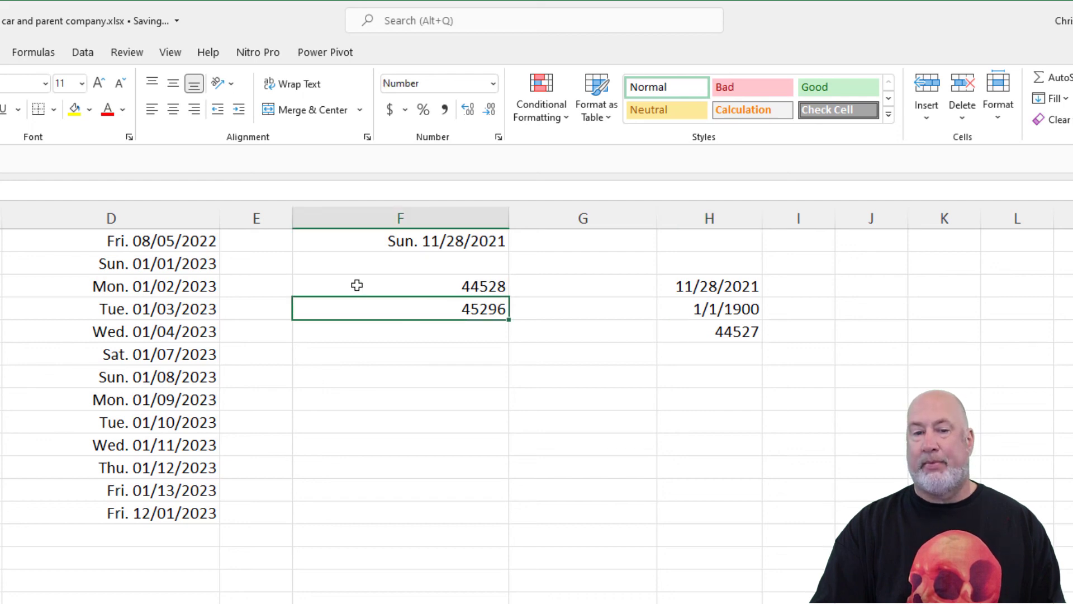
left_click_drag(351, 283, 355, 317)
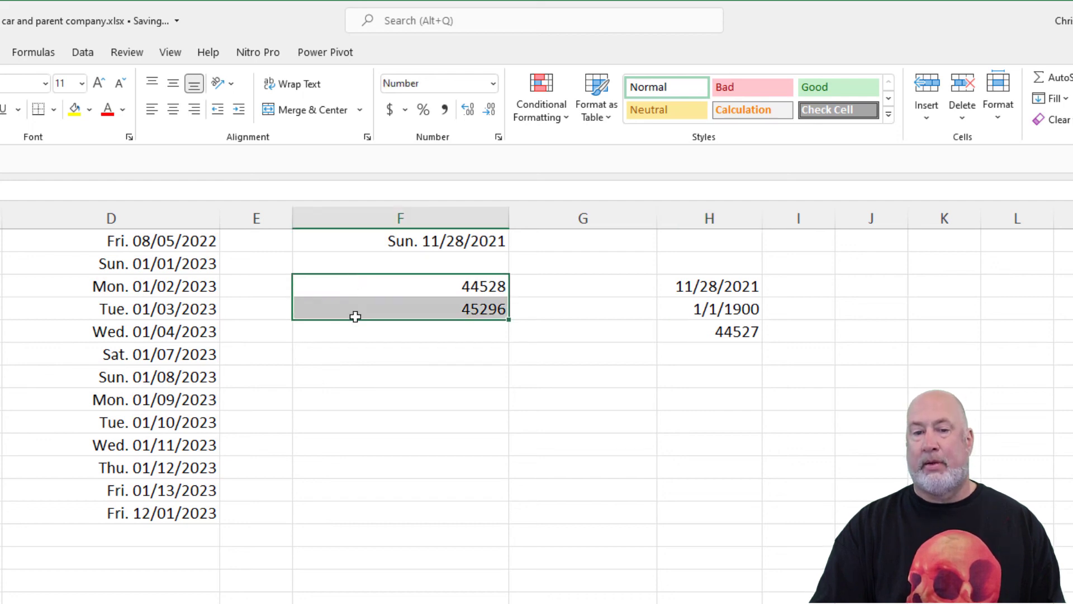
left_click(492, 84)
left_click(437, 283)
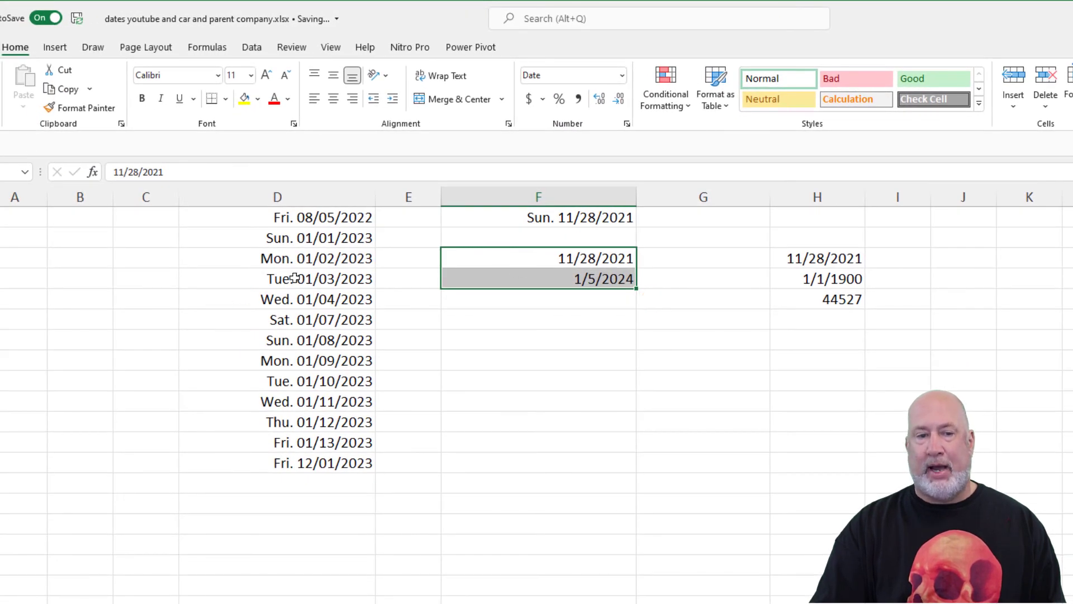
Copy D4's weekday date format onto F3:F4 with Format Painter, e.g. Sun. 11/28/2021
left_click(295, 278)
left_click(84, 108)
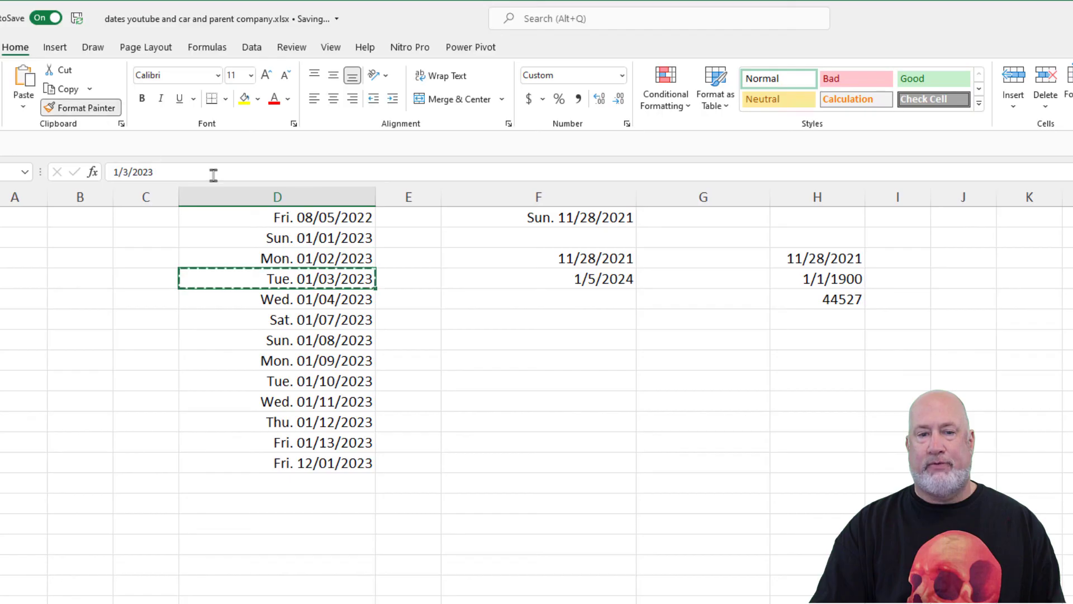
left_click_drag(535, 251, 536, 281)
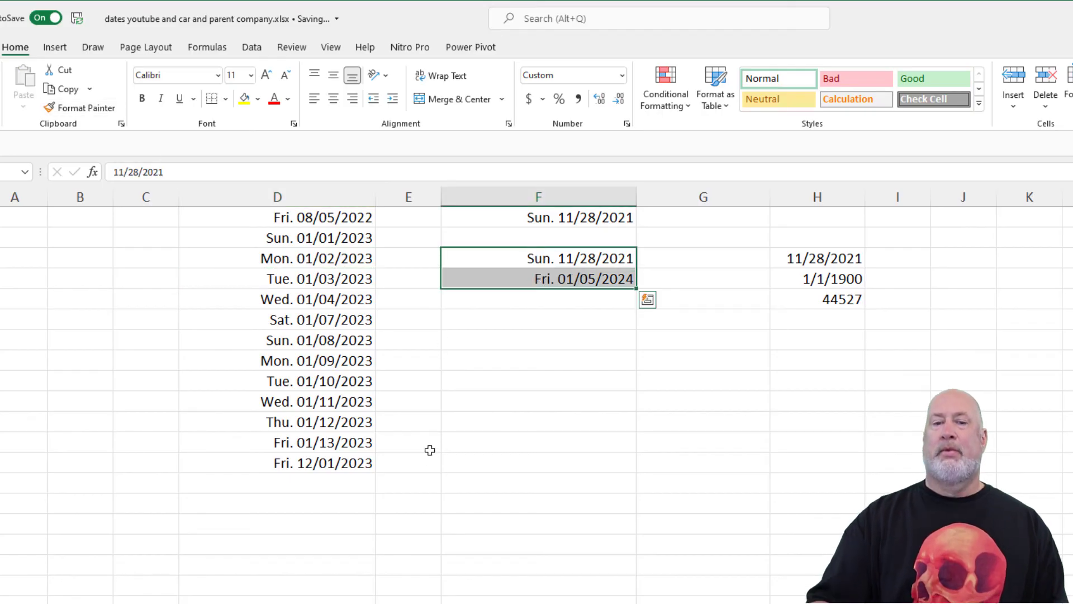